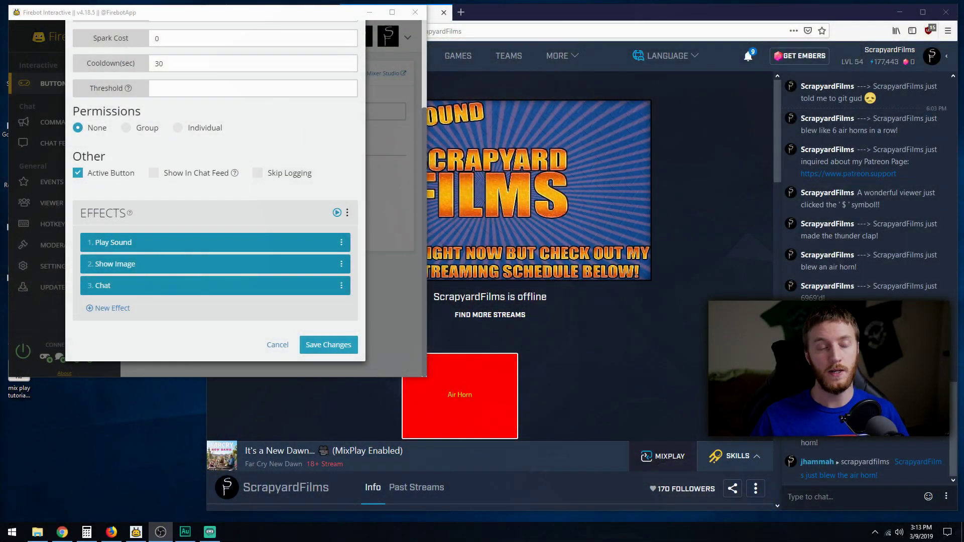
- Switch to the Mixer interactive editor in Firefox and remove the placed 1st button from the grid into the delete area
left_click(584, 377)
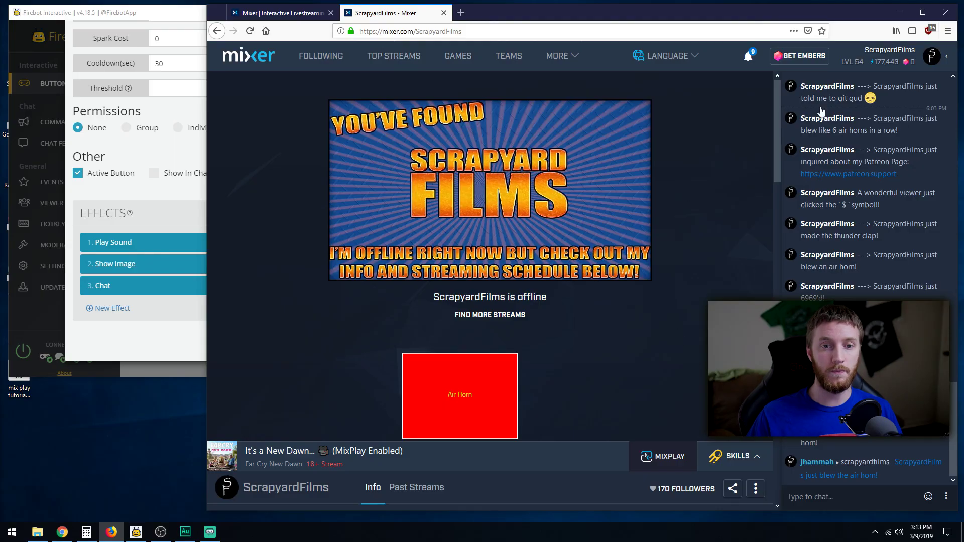
left_click(288, 16)
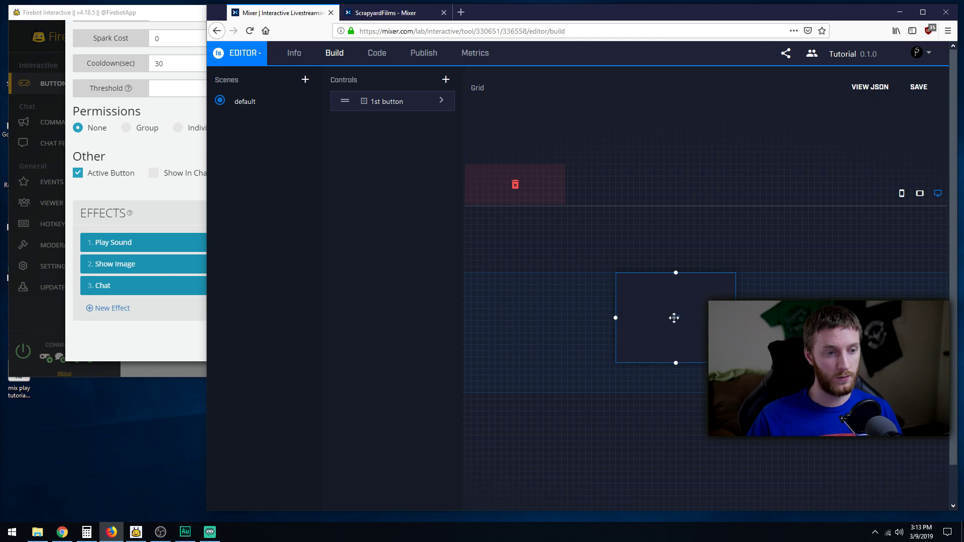
left_click_drag(674, 317, 517, 188)
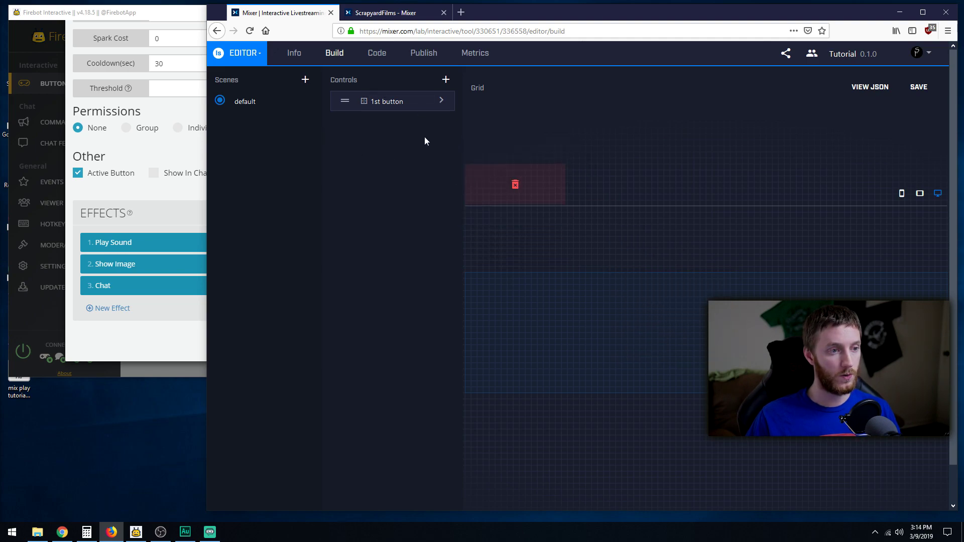
- Add a button control named "casual viewer" to the default scene and set its text to "Casual Viewer"
left_click(446, 82)
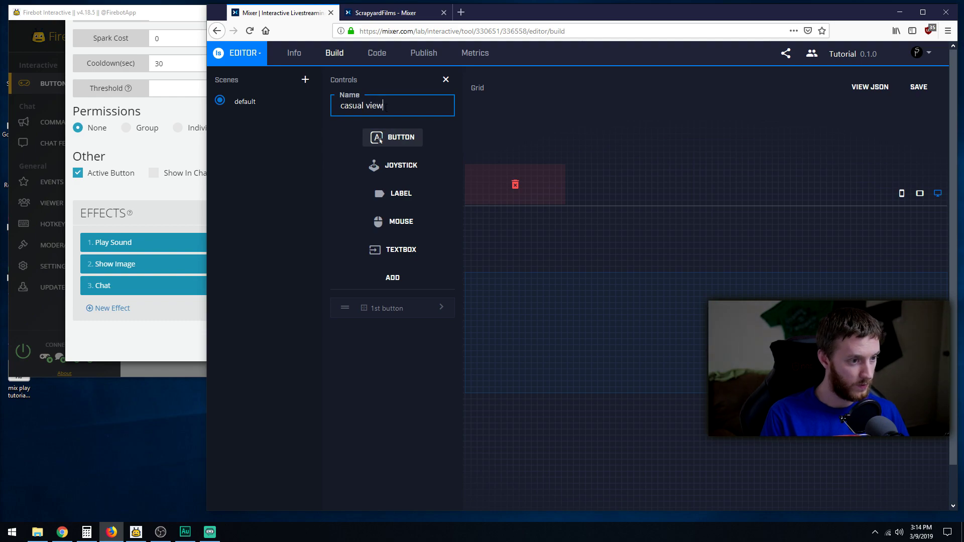
left_click(393, 279)
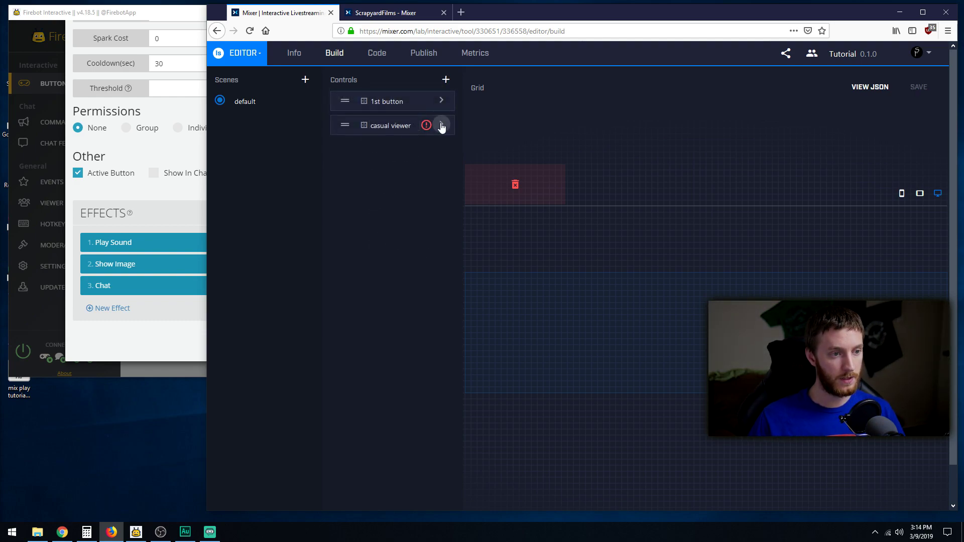
left_click(442, 126)
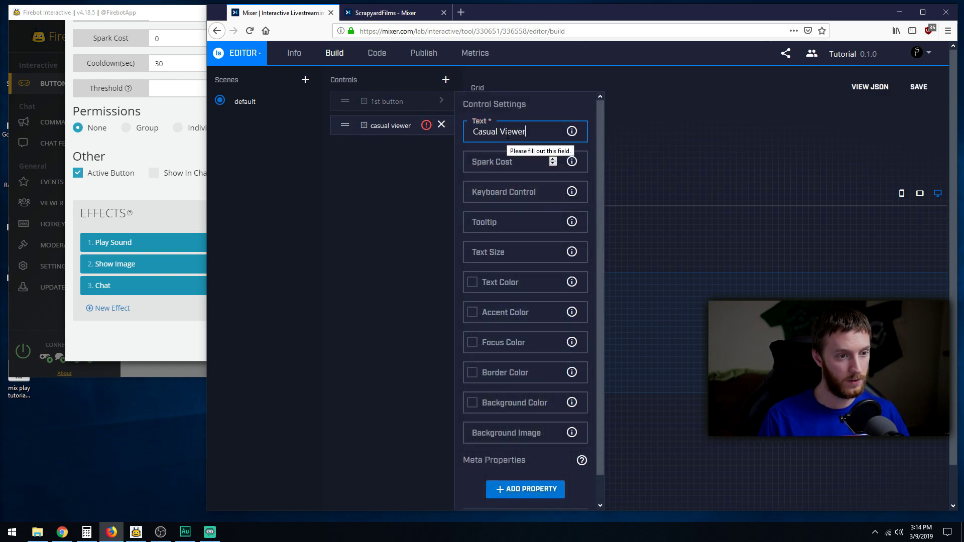
scroll(529, 424, "down", 1)
left_click(441, 125)
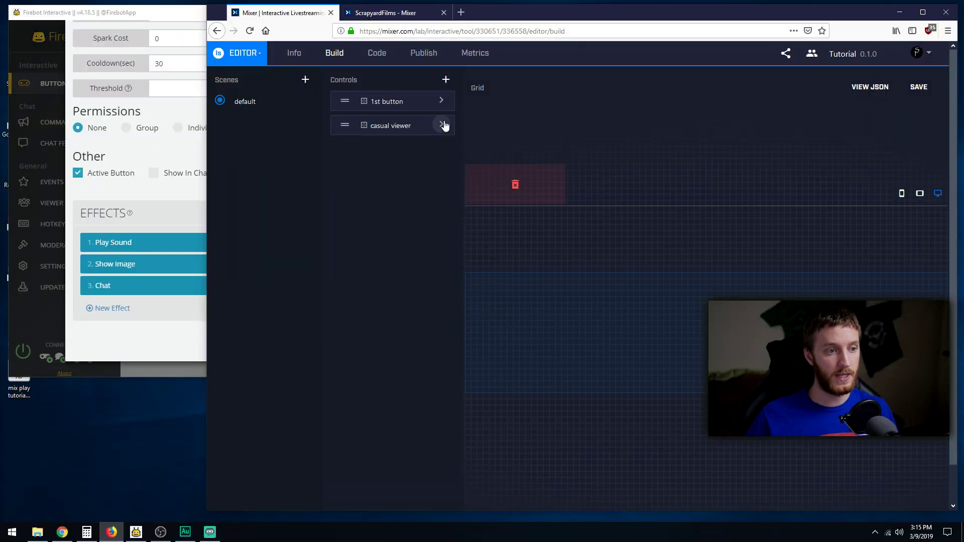
- Add a button control named "vip viewer" with the text "VIP Viewer" and the tooltip "VIP's only!"
left_click(446, 81)
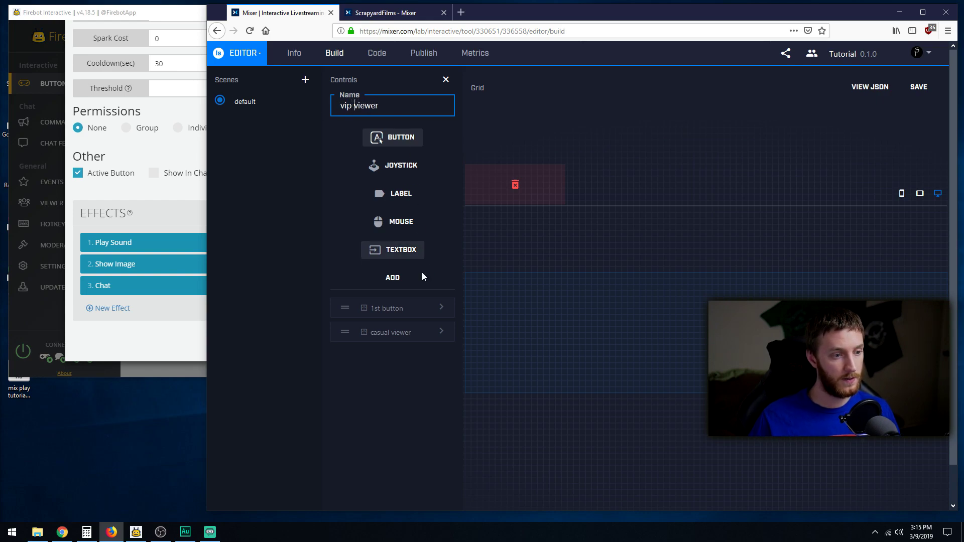
left_click(404, 278)
left_click(439, 152)
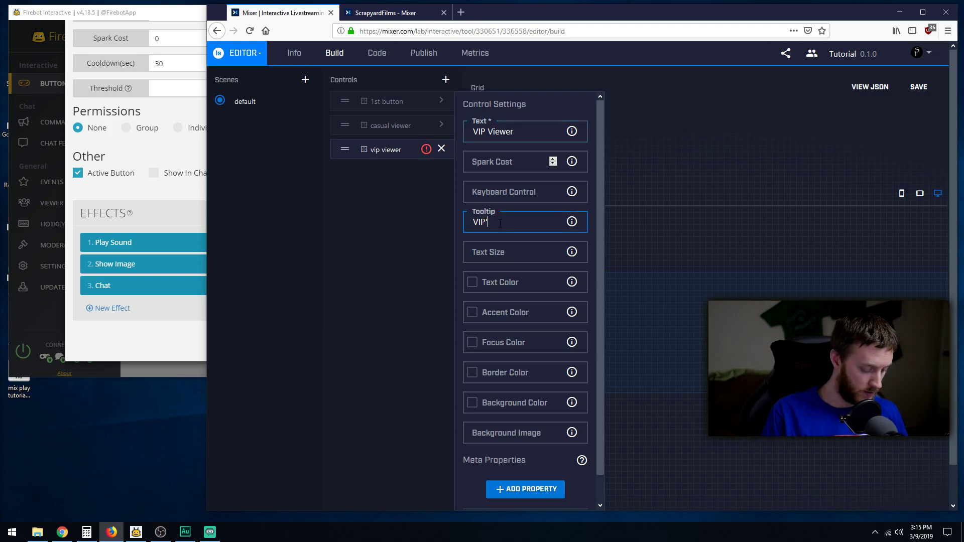
scroll(578, 125, "down", 1)
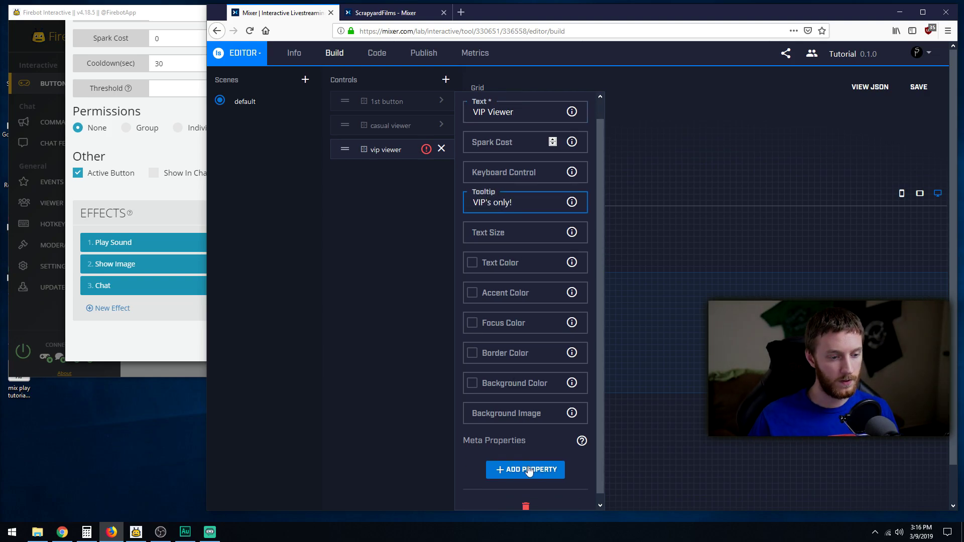
left_click(441, 149)
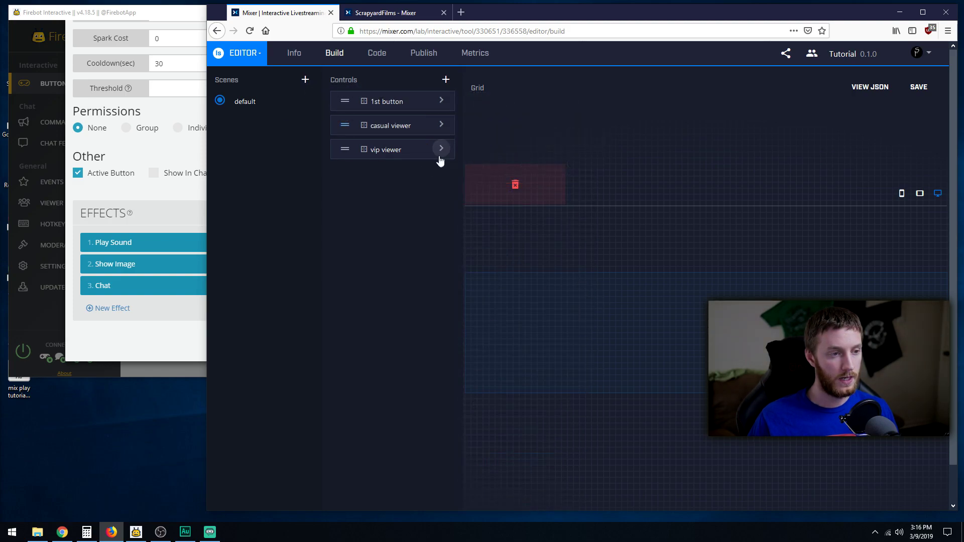
- Add a label control named "Main Menu" to the default scene
left_click(445, 80)
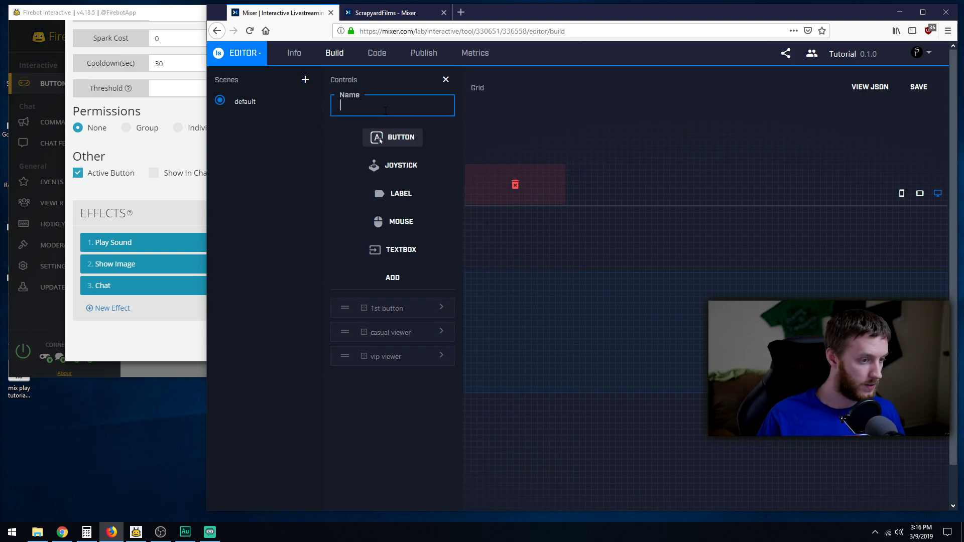
left_click(392, 195)
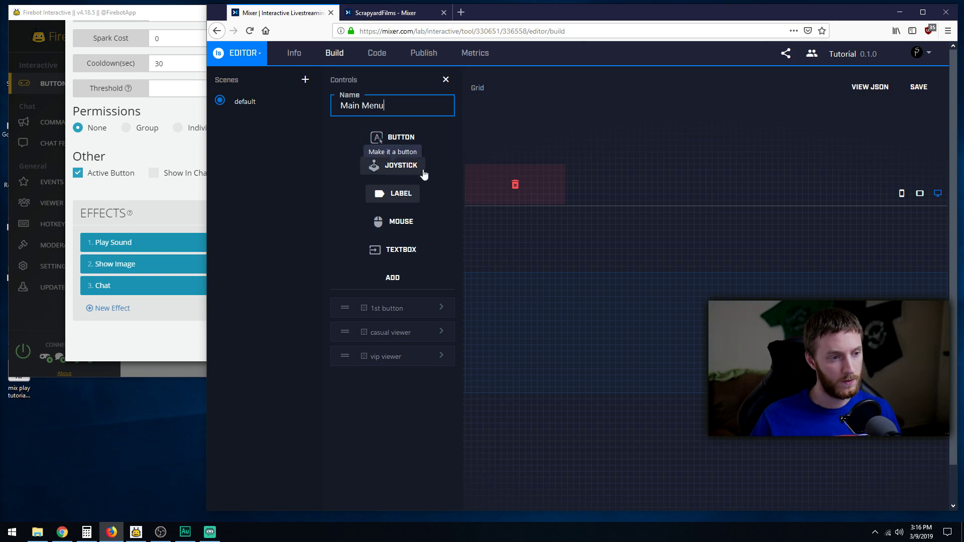
left_click(397, 279)
- Set the label's text to "Main Menu" with text color #ff0000 and bold formatting
left_click(442, 174)
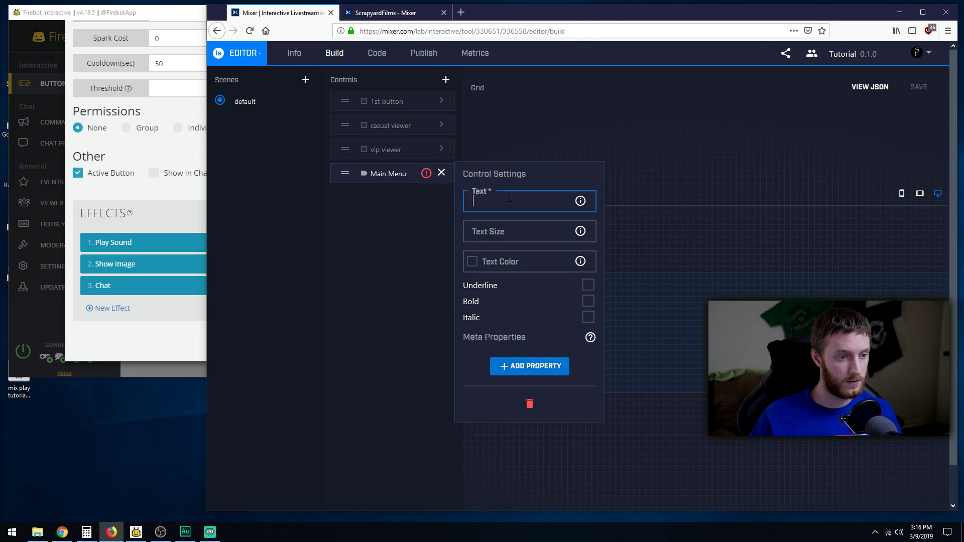
type("Main Menu")
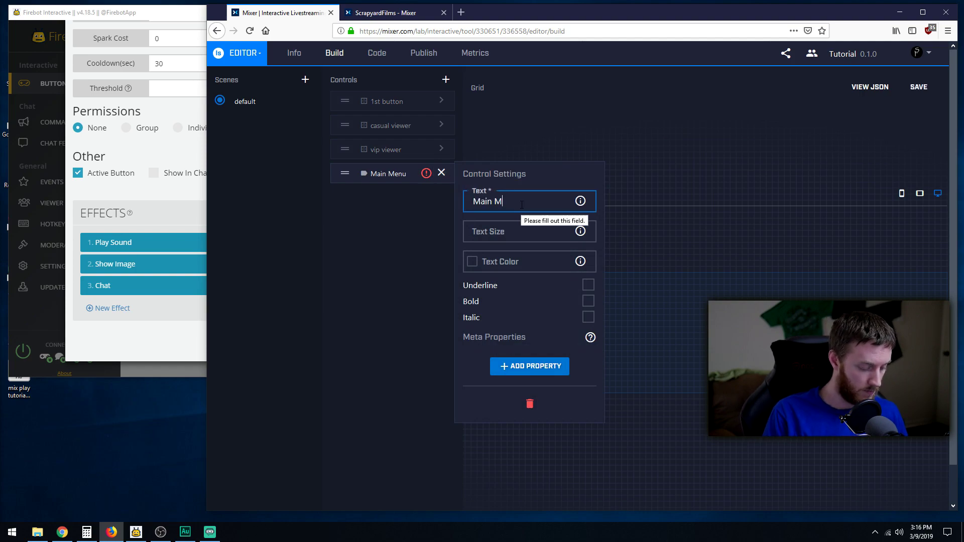
left_click(515, 265)
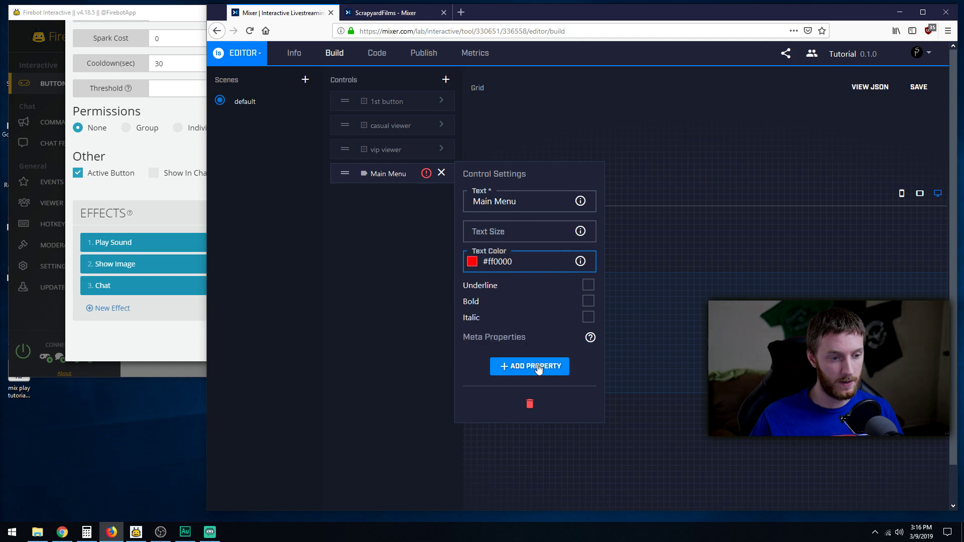
left_click(588, 302)
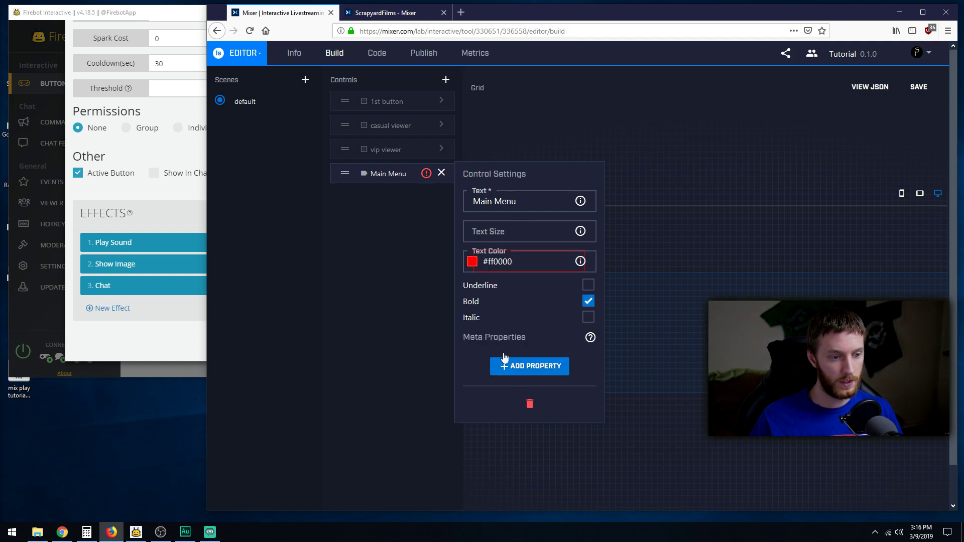
left_click(442, 175)
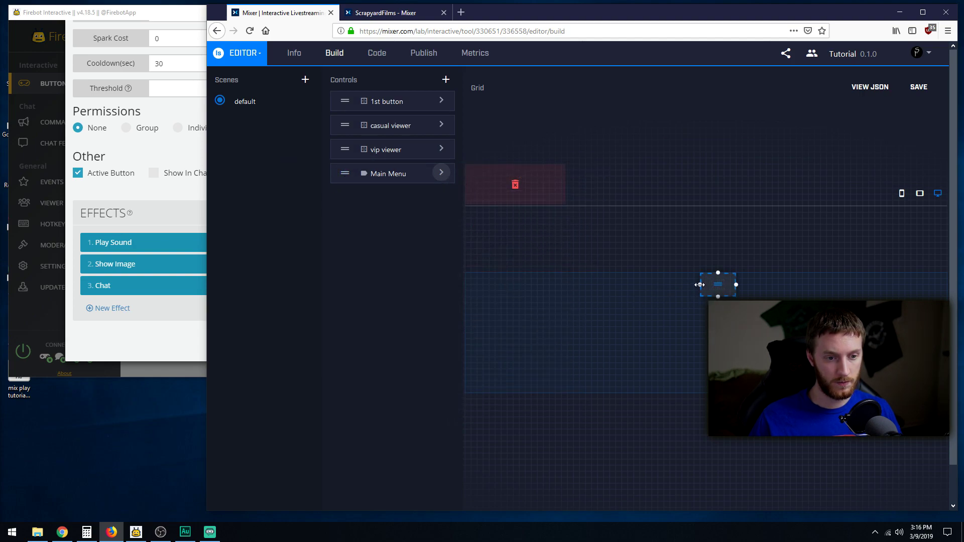
- Widen the Main Menu label and position it along the upper edge of the grid's highlighted area
left_click_drag(701, 282, 629, 282)
left_click_drag(739, 287, 709, 284)
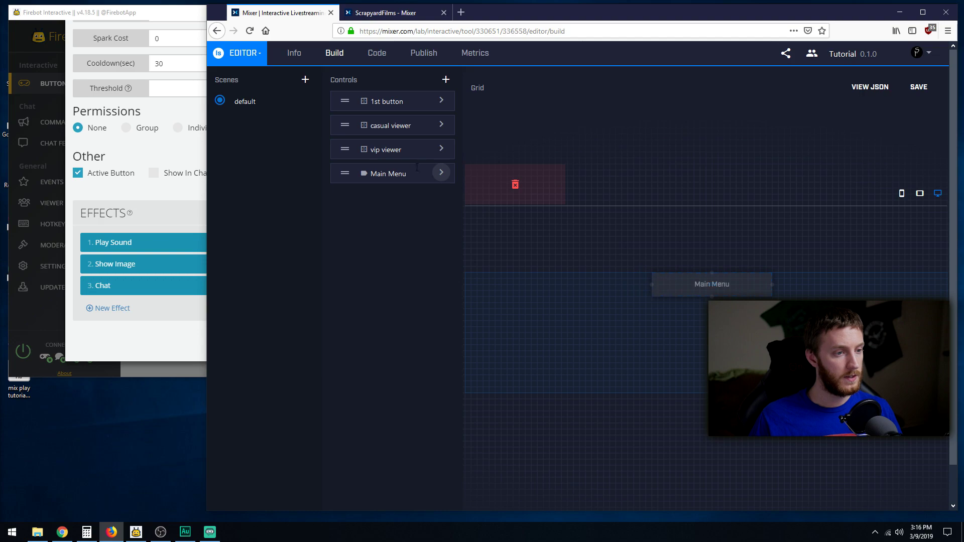
- Place the enlarged casual viewer button and the vip viewer button side by side below the Main Menu label, and save the project
left_click_drag(345, 127, 577, 337)
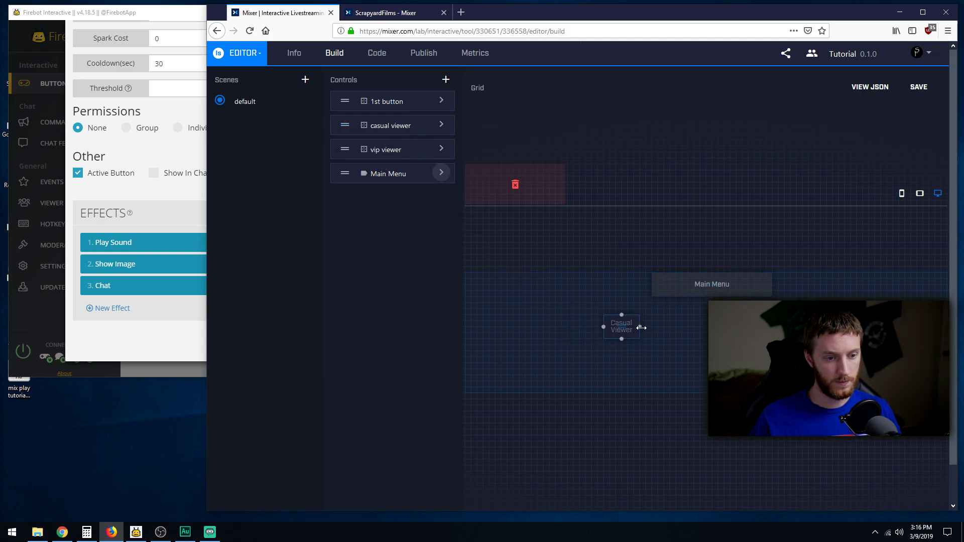
left_click_drag(640, 340, 641, 351)
left_click_drag(345, 149, 702, 352)
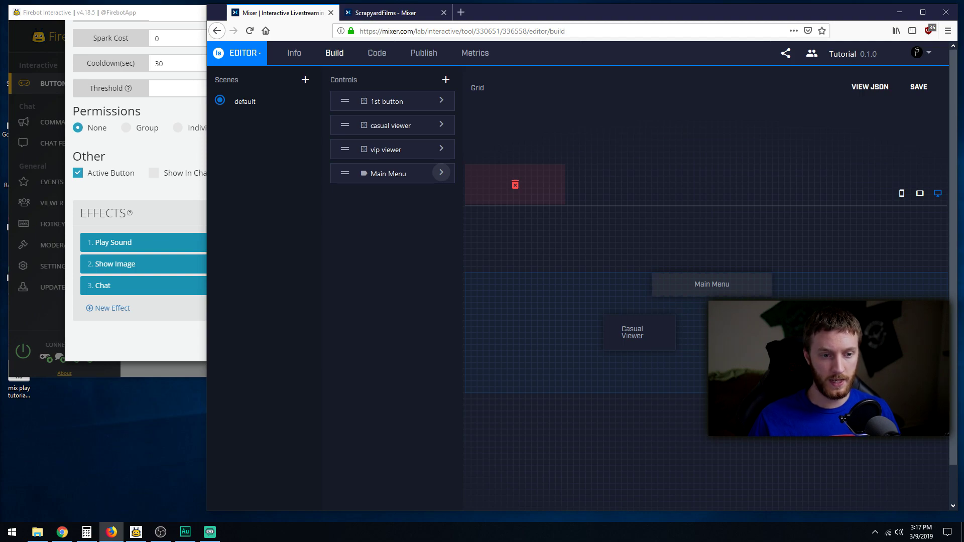
left_click(919, 87)
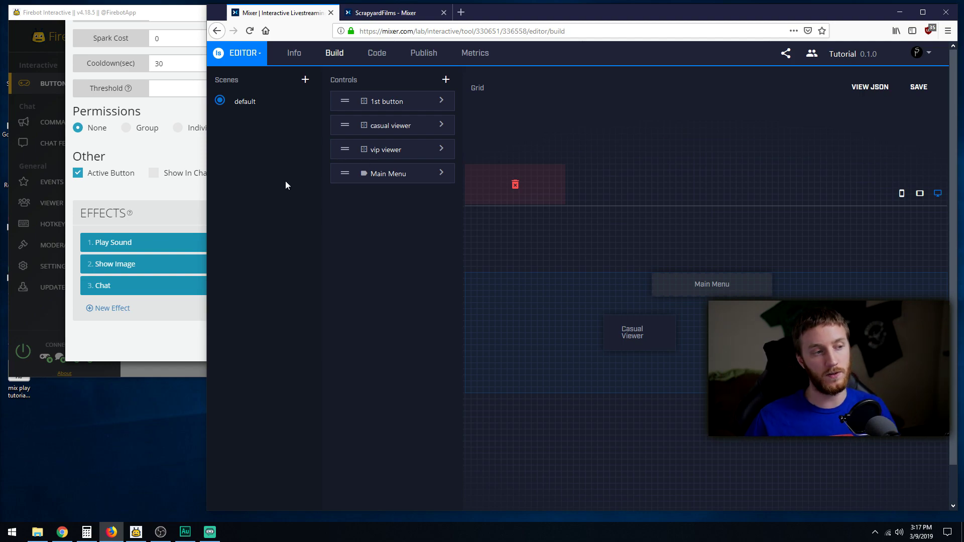
- Add a scene named "casual room" and return to the default scene
left_click(306, 82)
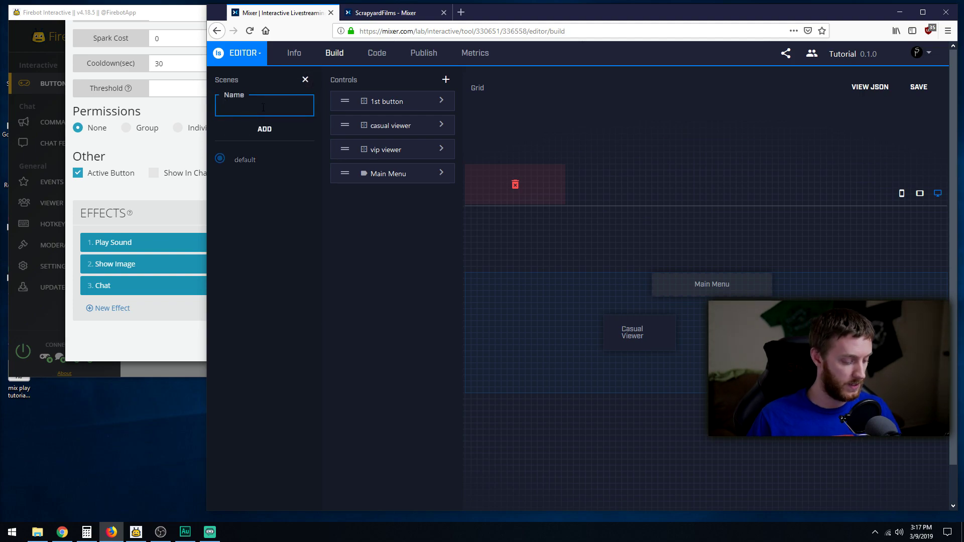
type("casual")
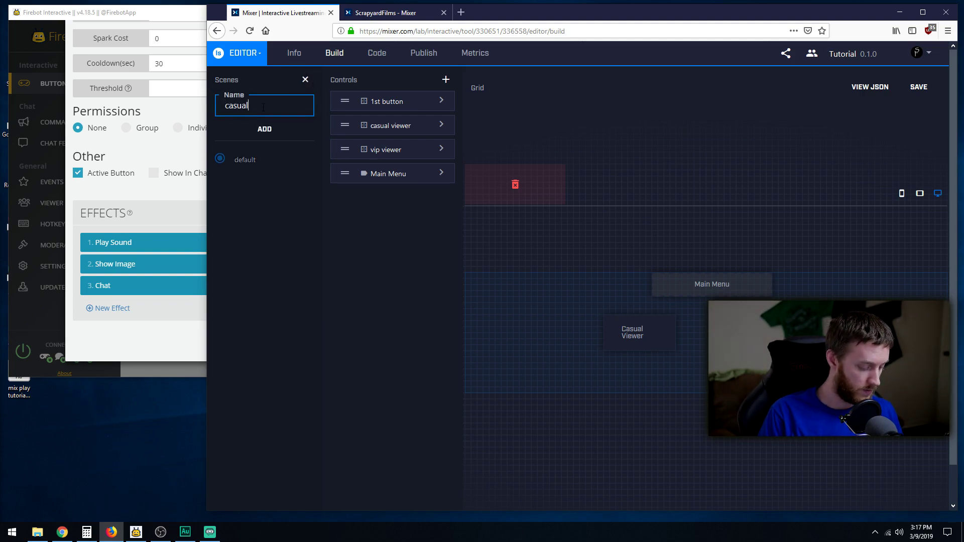
type(" room")
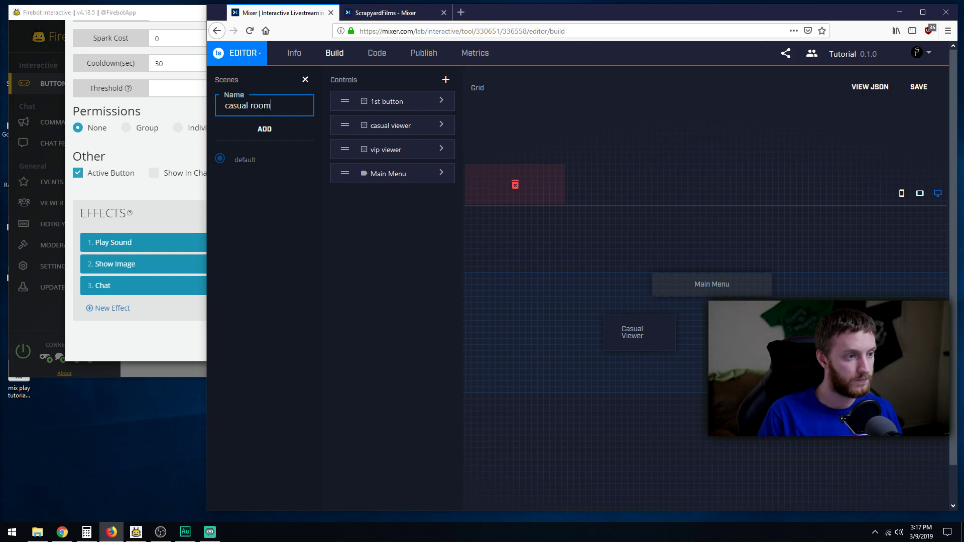
left_click(263, 129)
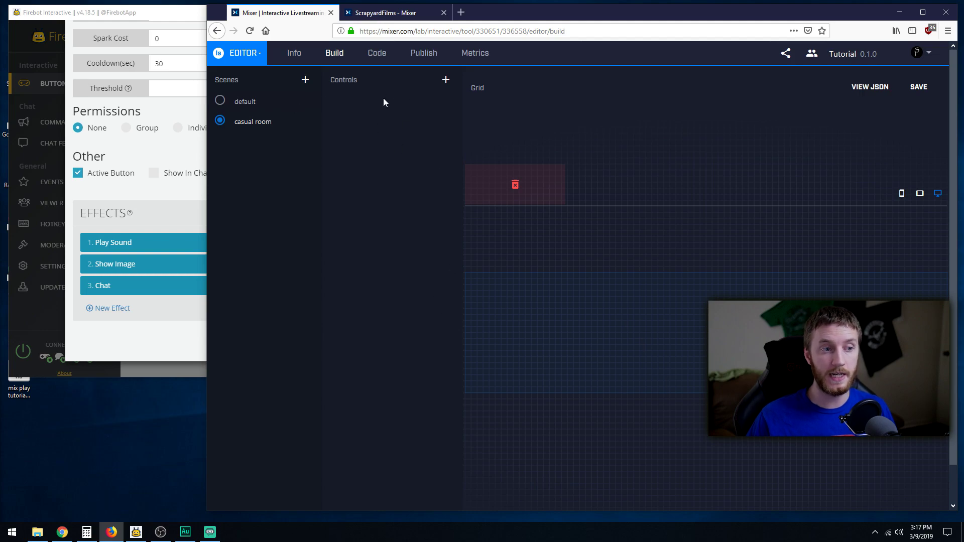
left_click(238, 103)
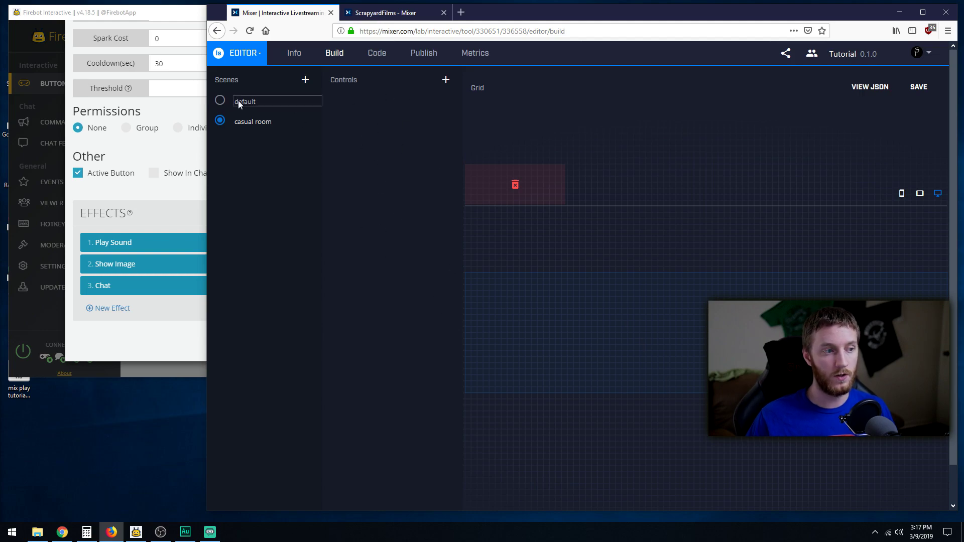
left_click(220, 100)
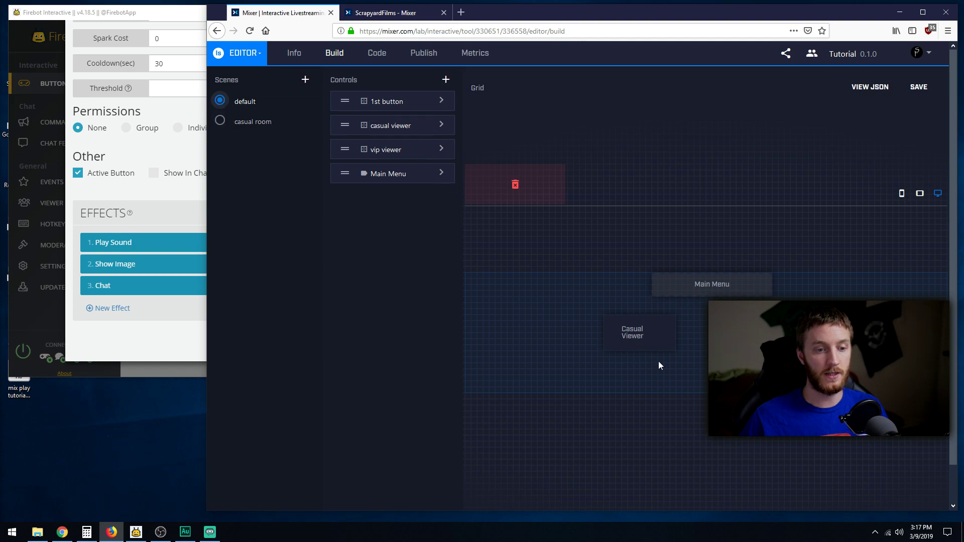
- Add a button control named "Air Horn" to the casual room scene and set its text to "Air Horn"
left_click(220, 121)
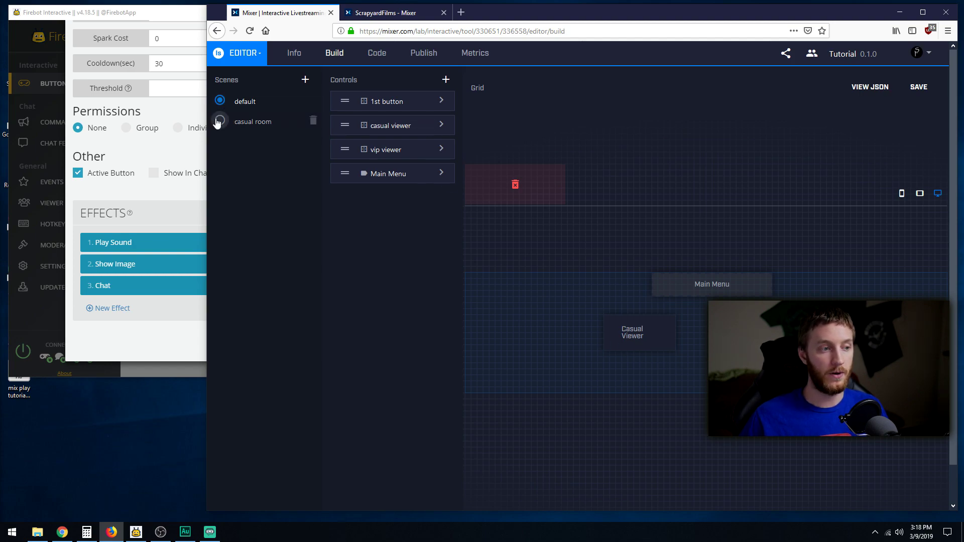
left_click(444, 81)
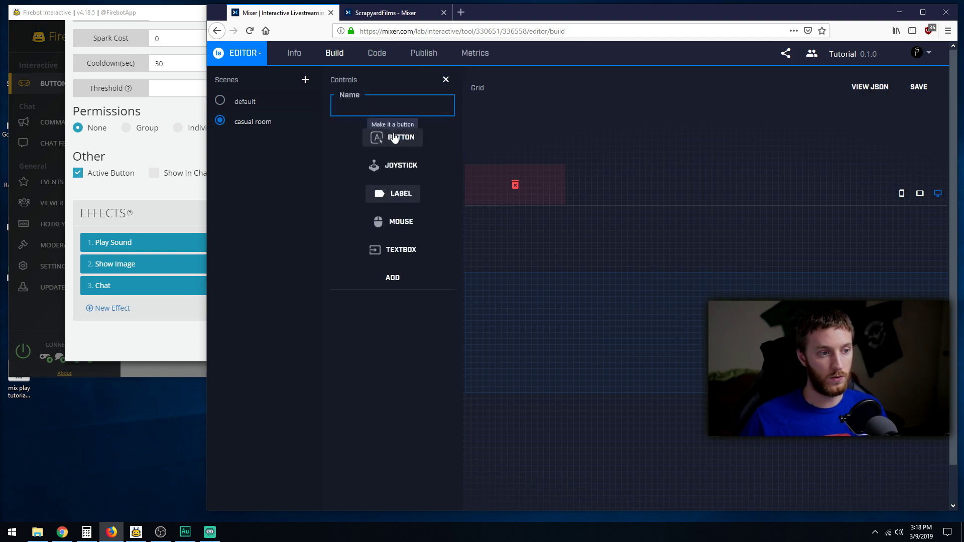
left_click(383, 107)
type("A")
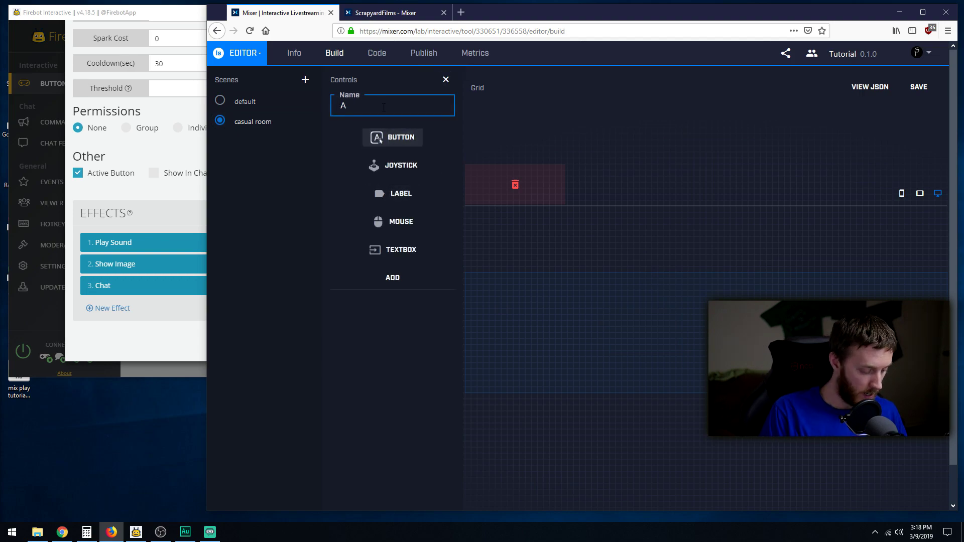
type("ir Horn")
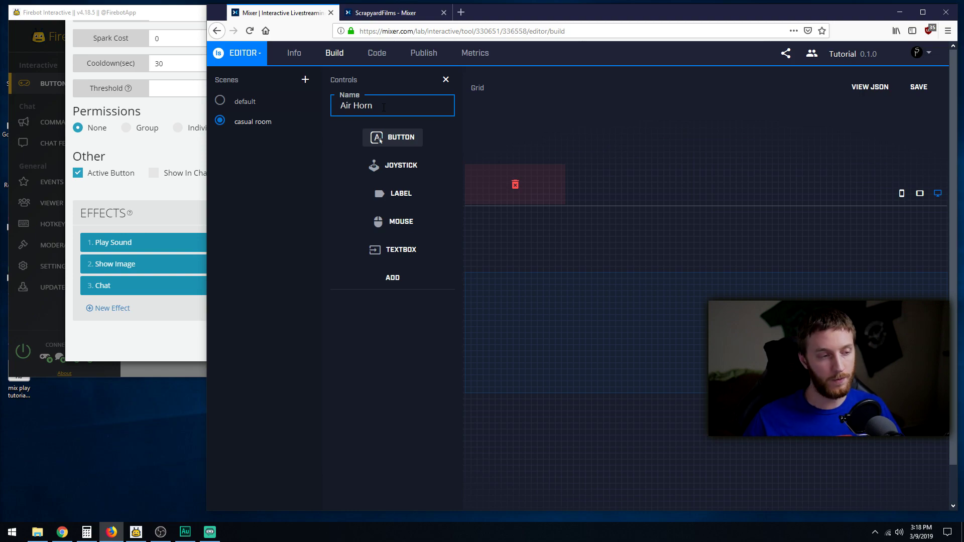
left_click(392, 278)
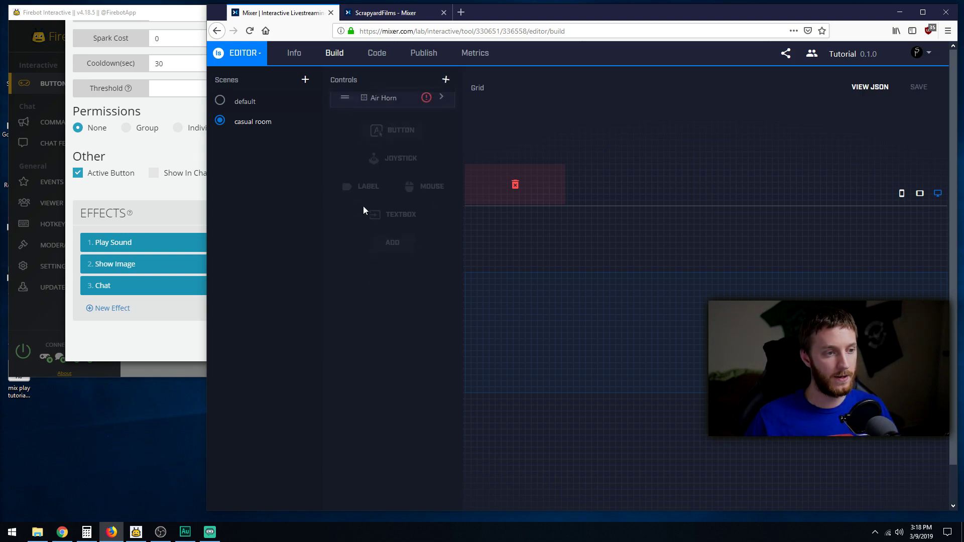
left_click(441, 101)
left_click(506, 132)
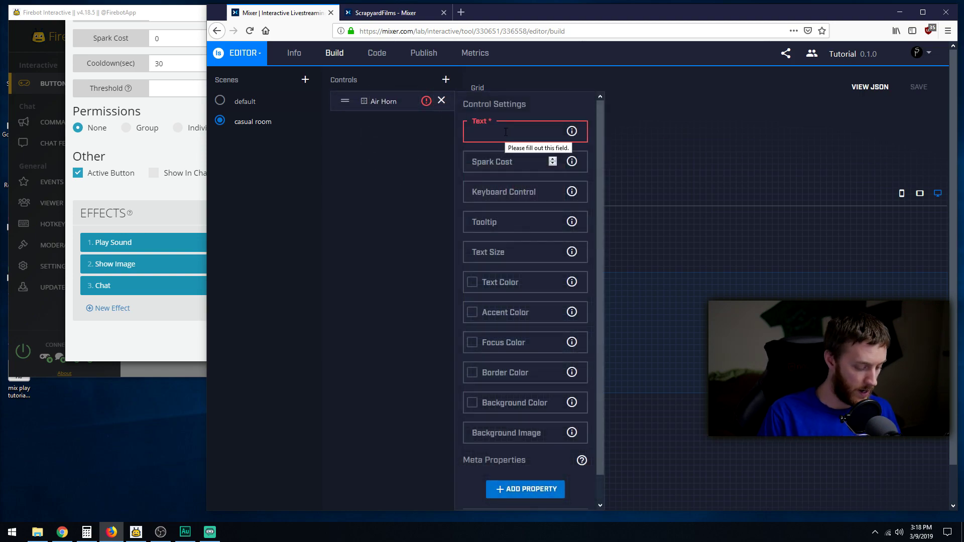
type("Air Horn")
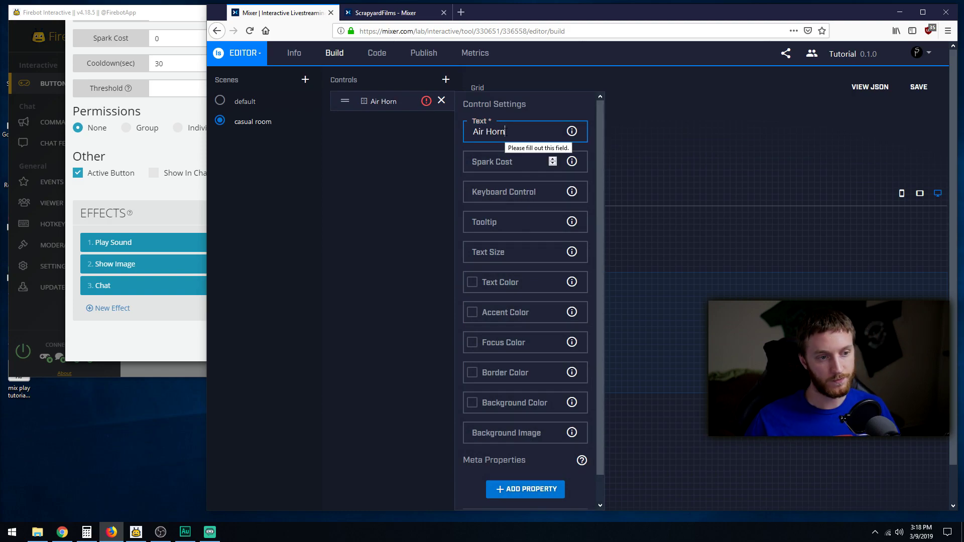
- Set the Air Horn button's tooltip to "it's a loud horn!"
left_click(495, 226)
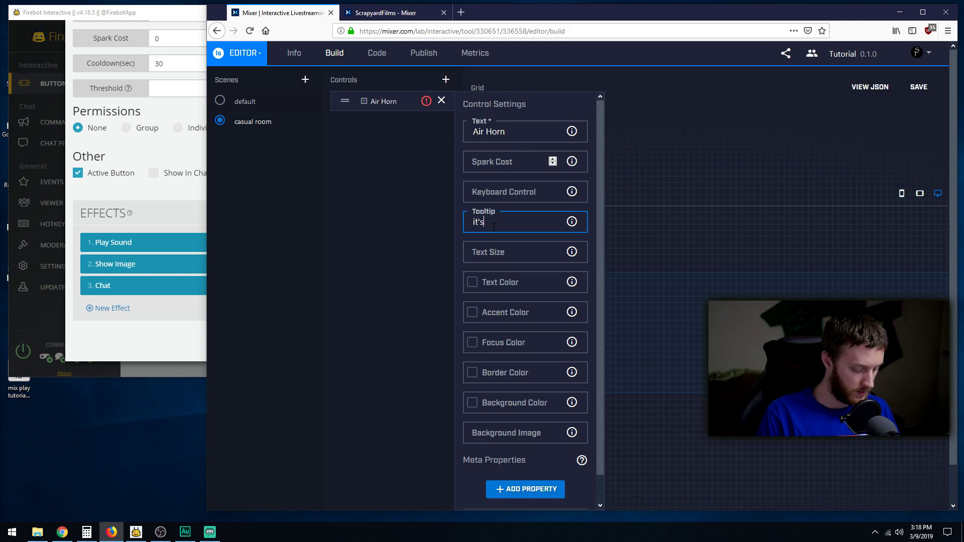
type("it's a loud")
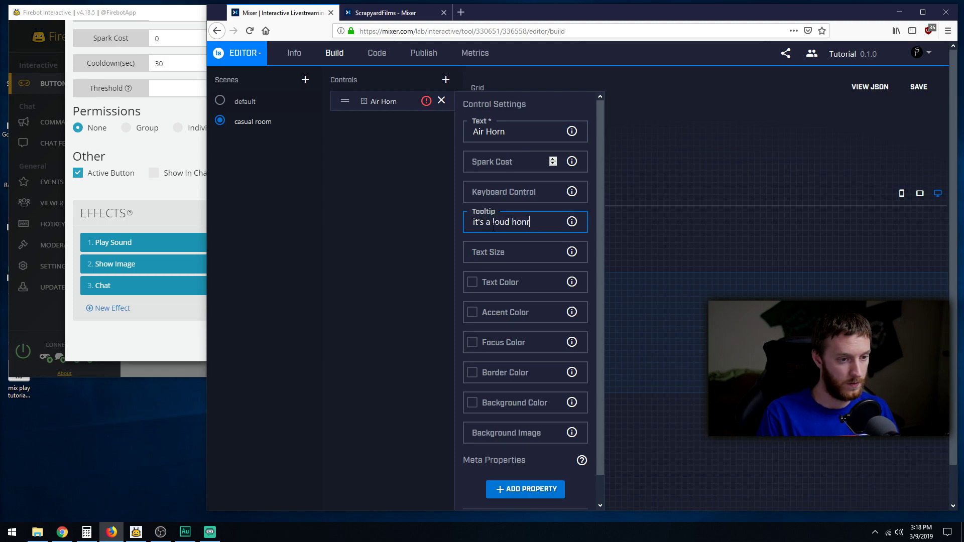
type(" horn!")
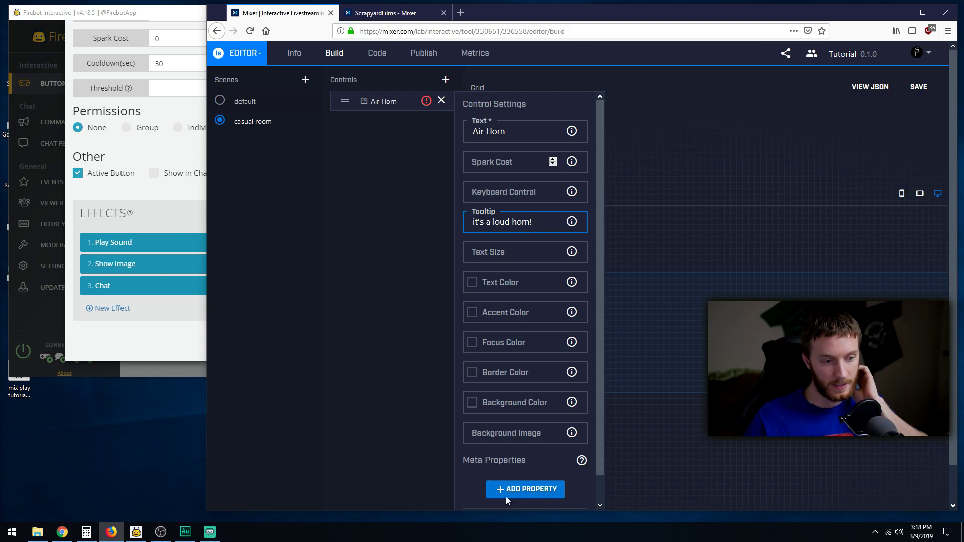
- Set the Air Horn button's border color to #ffffff and place the button in the grid's highlighted area
left_click(466, 375)
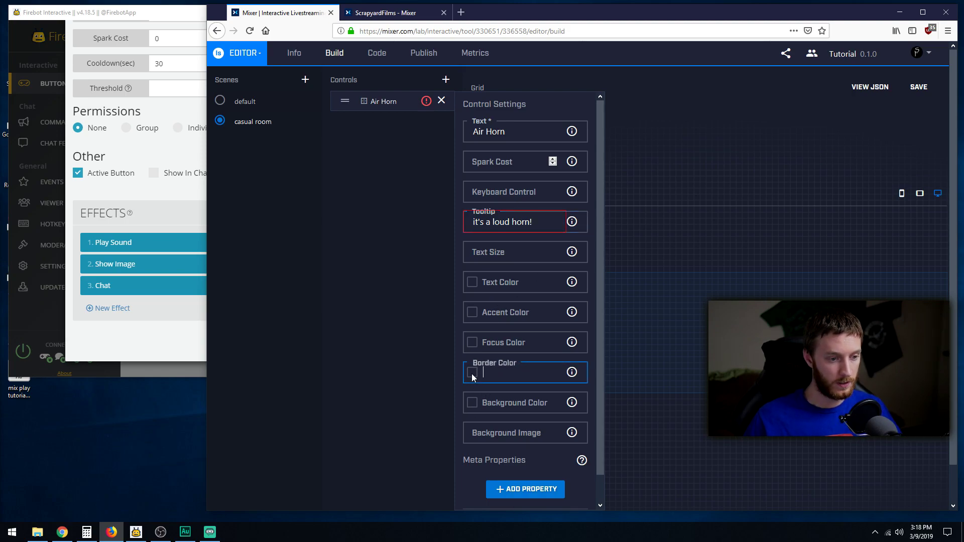
key("BackSpace")
key("BackSpace")
key("BackSpace")
key("BackSpace")
key("BackSpace")
key("BackSpace")
type("ffffff")
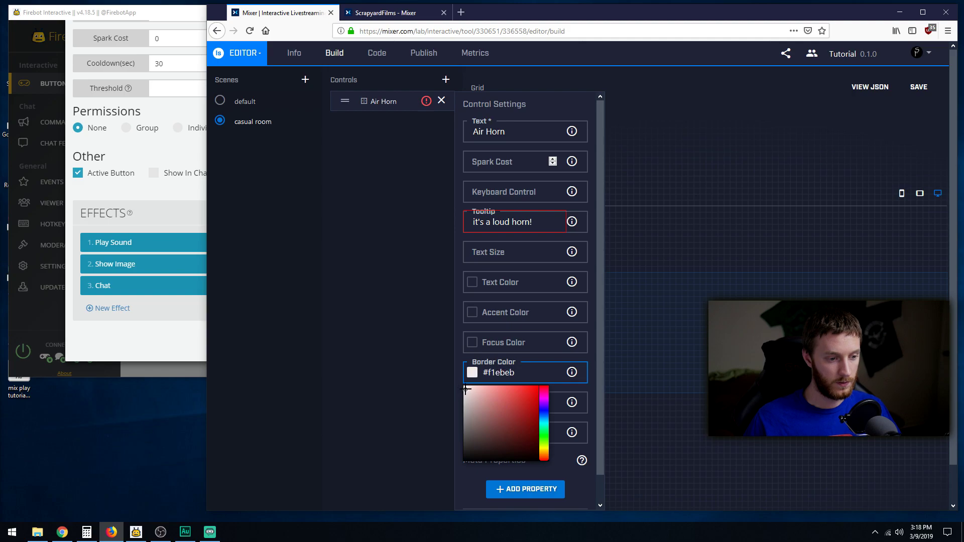
left_click(442, 101)
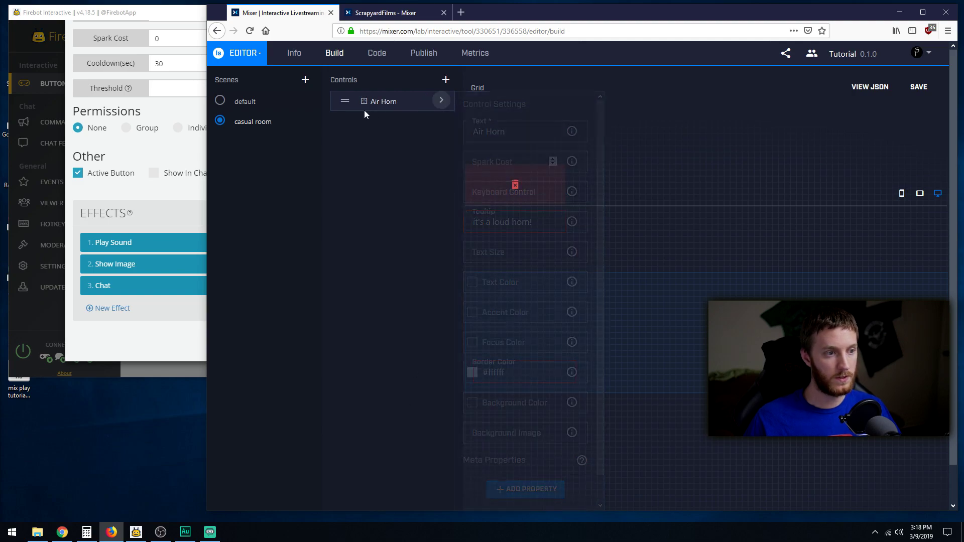
left_click_drag(367, 105, 634, 329)
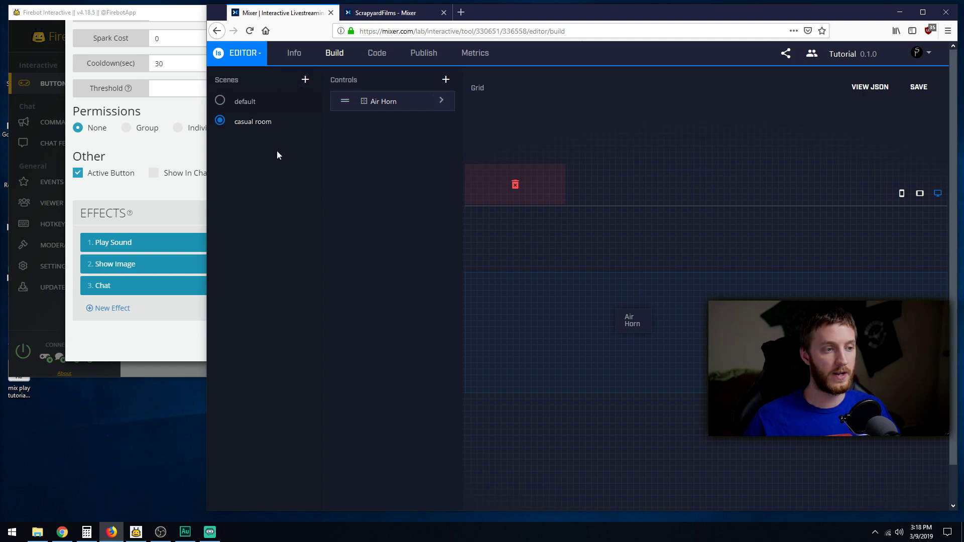
- Add a scene named "vip room"
left_click(306, 82)
type("V")
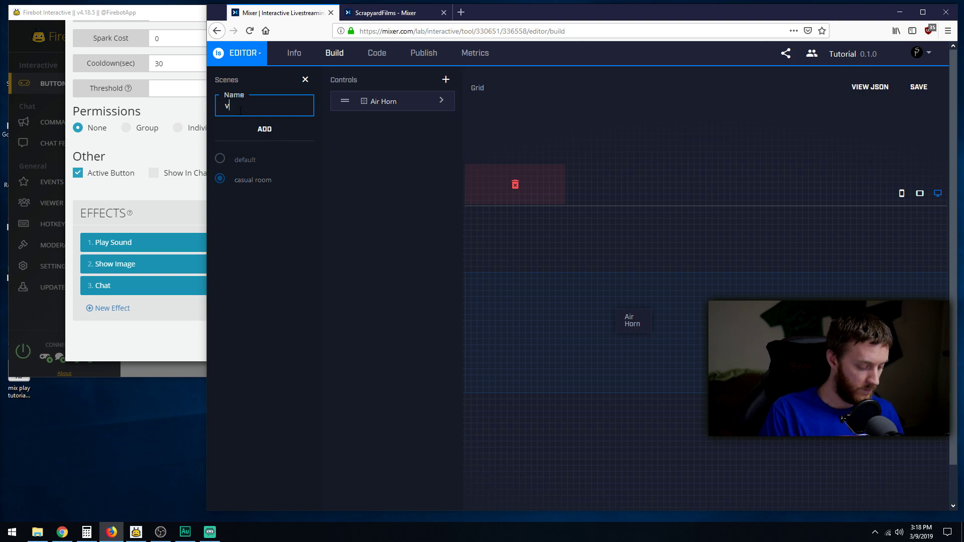
type("ip room")
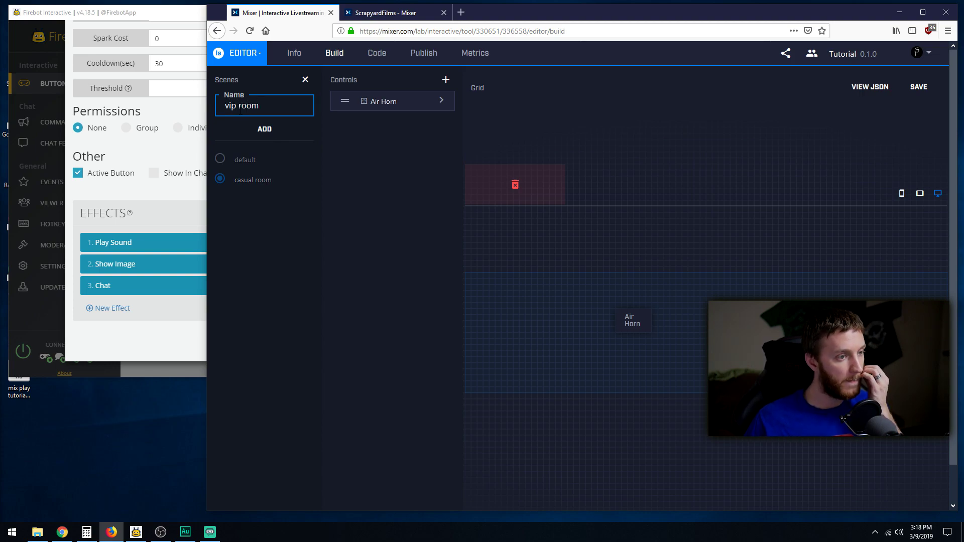
left_click(264, 129)
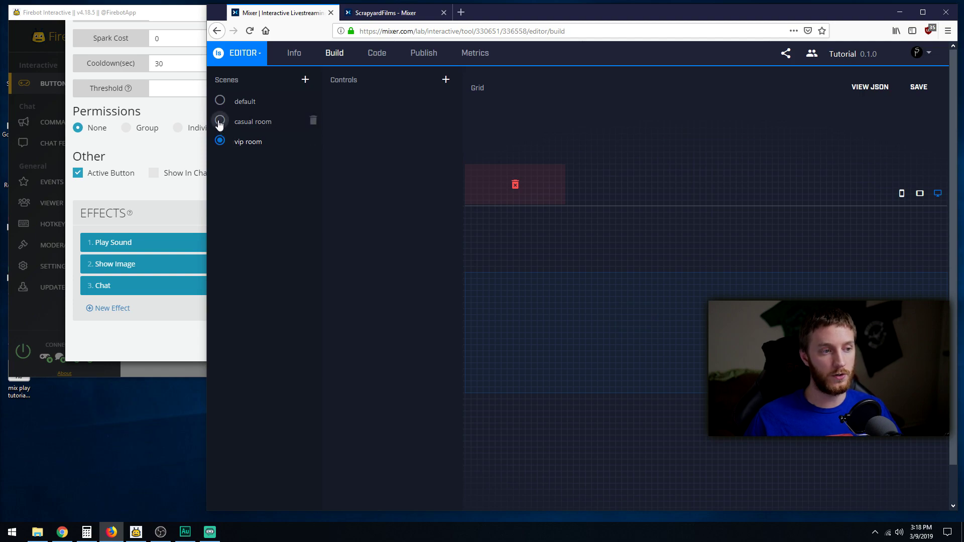
- Rename the Air Horn control in the casual room scene as "c-Air Horn"
left_click(220, 122)
left_click(375, 102)
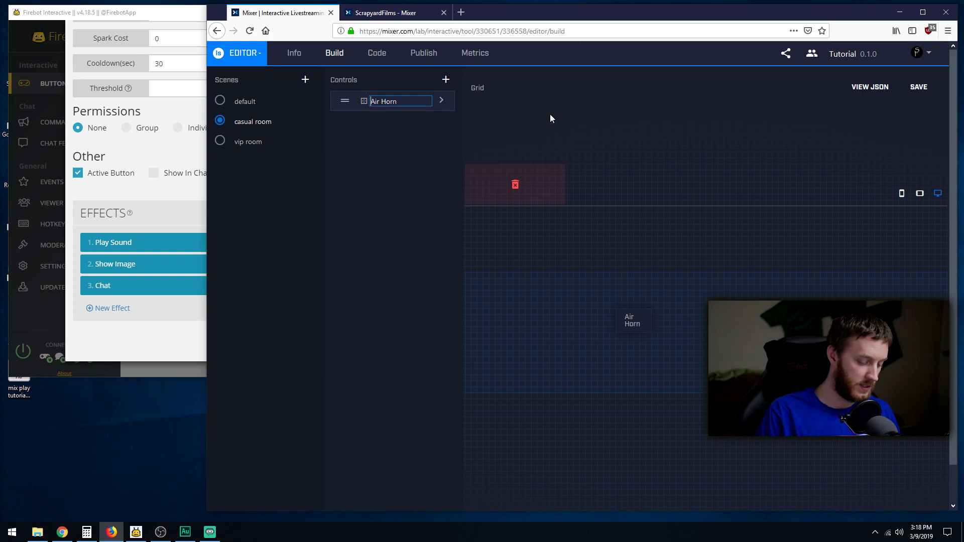
type("c-")
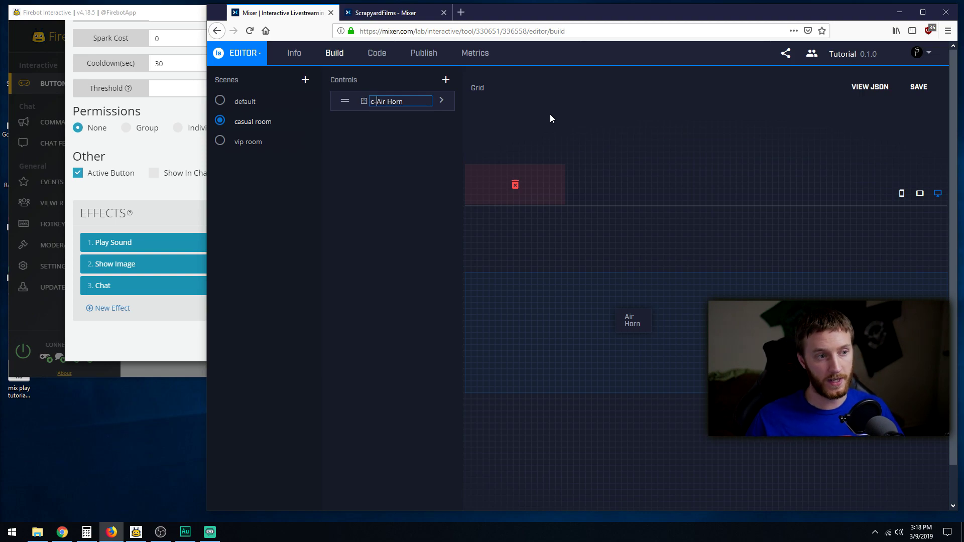
- Add a button control named "v-laugh" to the vip room scene and set its text to "Laugh"
left_click(224, 143)
left_click(446, 80)
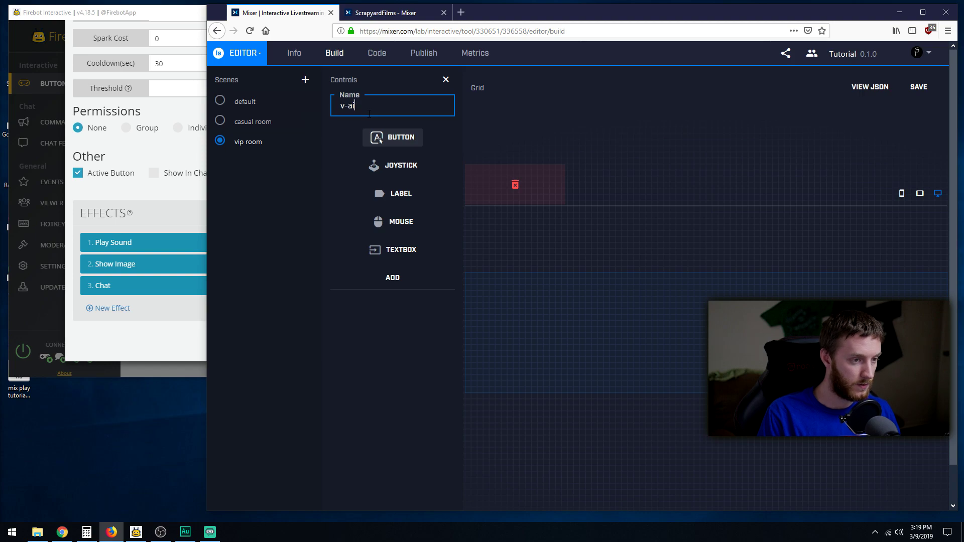
type("v-laugh")
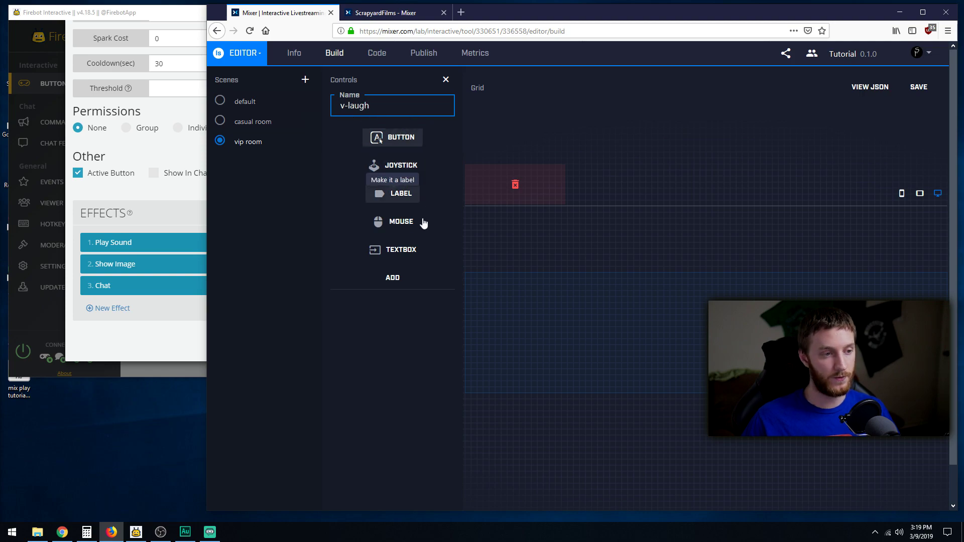
left_click(393, 278)
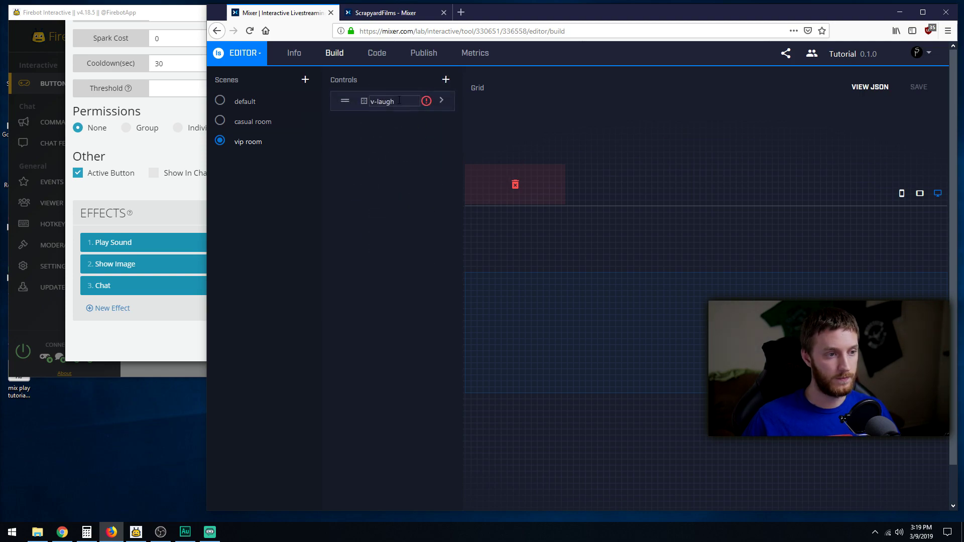
left_click(442, 102)
left_click(503, 132)
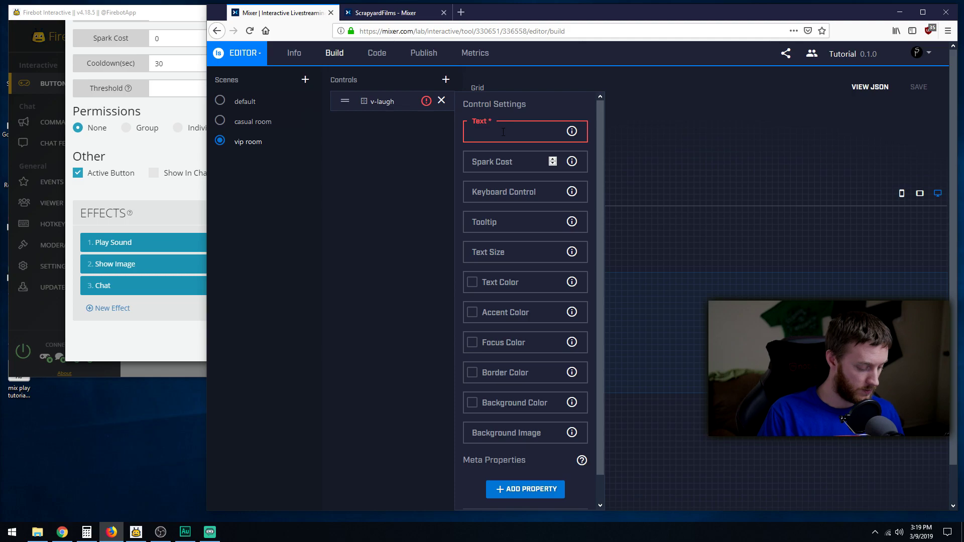
type("Laugh")
key("Tab")
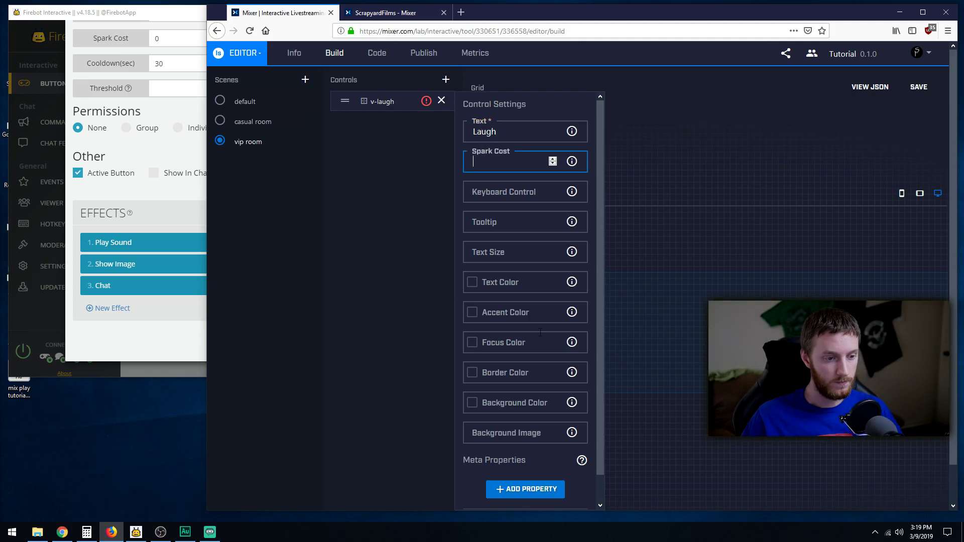
- Set the v-laugh button's border color to #ffffff and place the button in the grid's highlighted area
left_click(502, 372)
left_click_drag(504, 390, 461, 383)
left_click(463, 386)
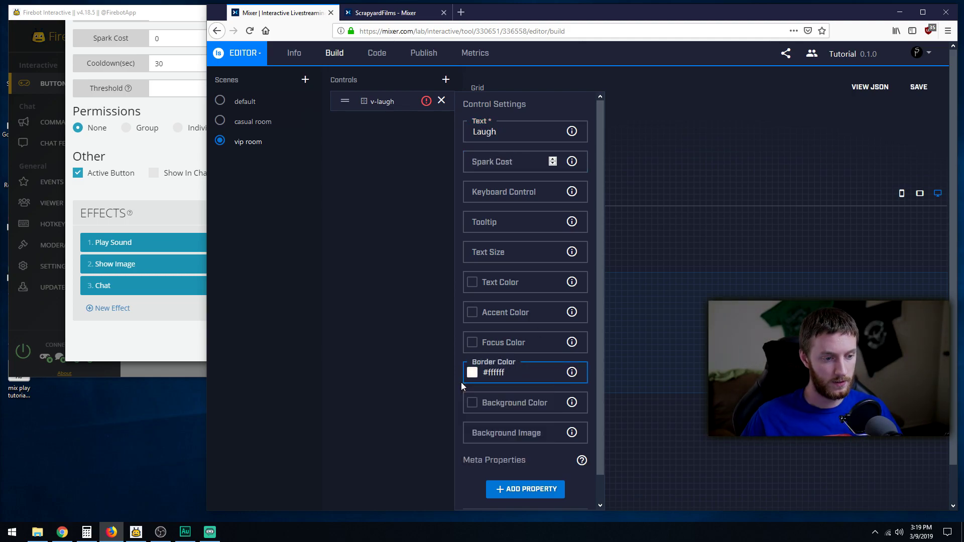
left_click(442, 100)
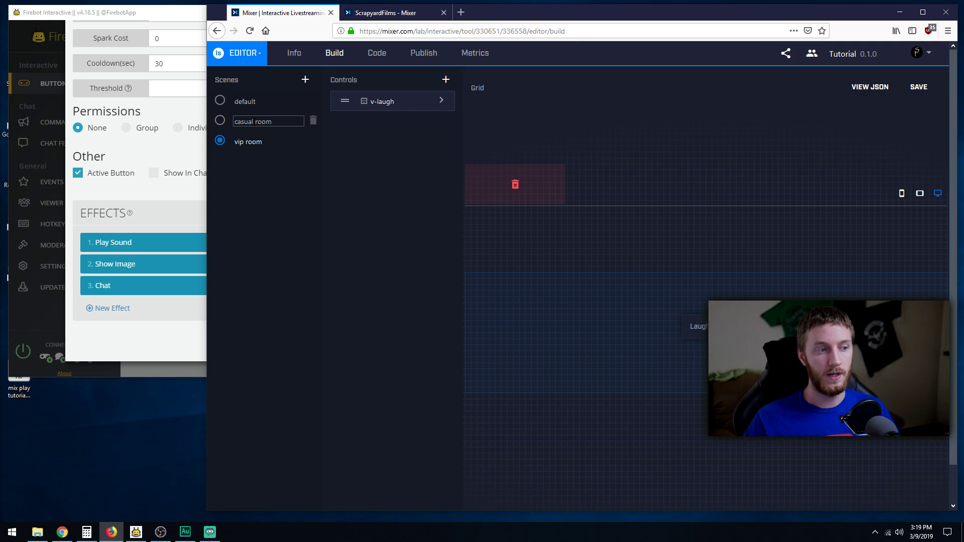
key("Return")
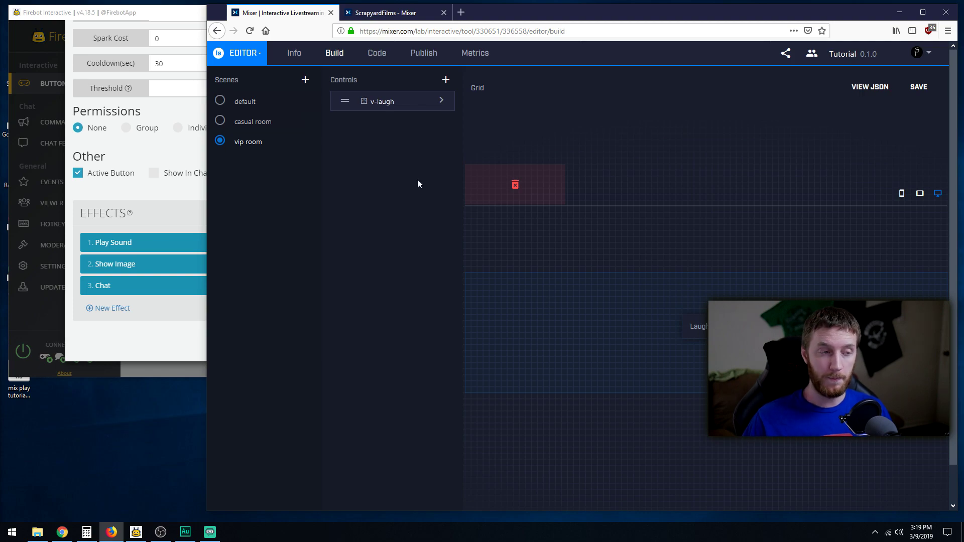
- Add a button control named "v-back" to the vip room scene and set its text to "Go Back"
left_click(446, 80)
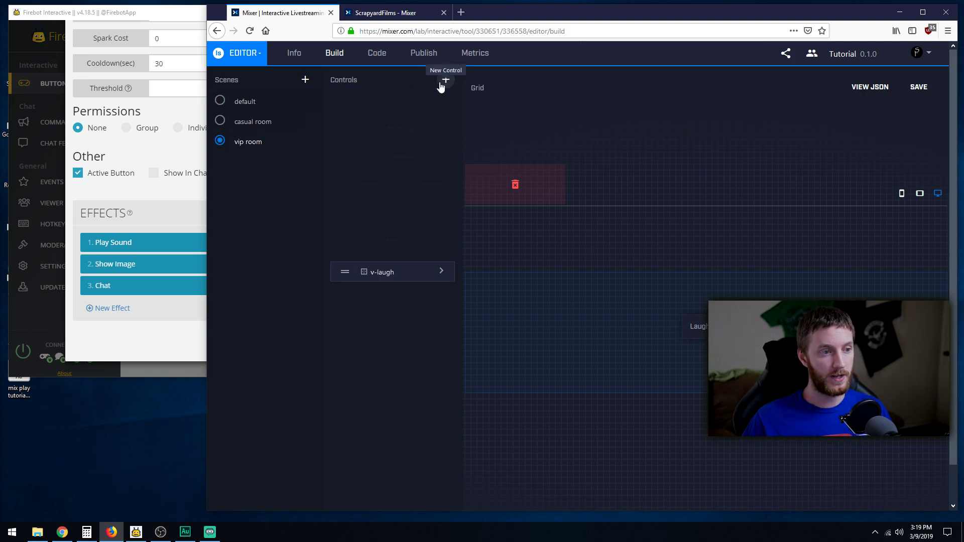
type("v-back")
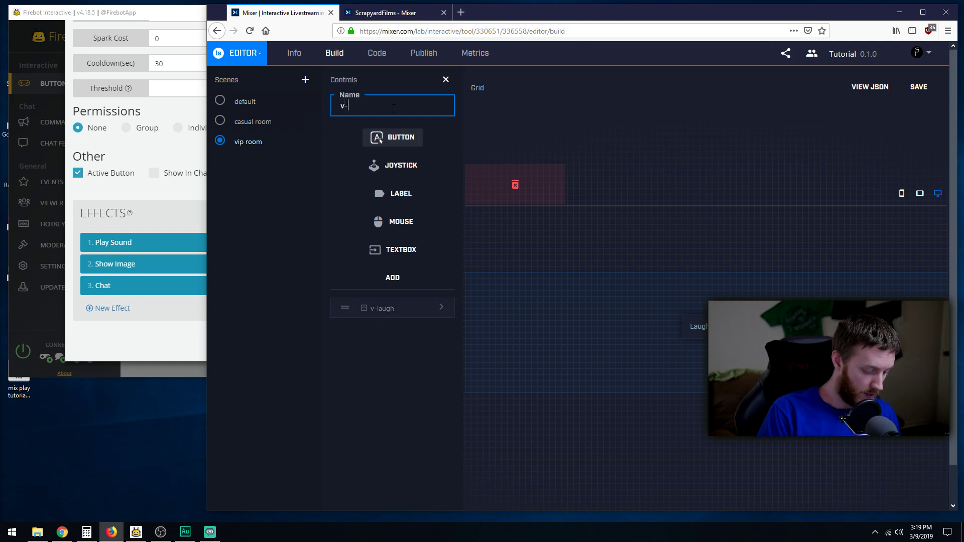
left_click(393, 279)
left_click(441, 122)
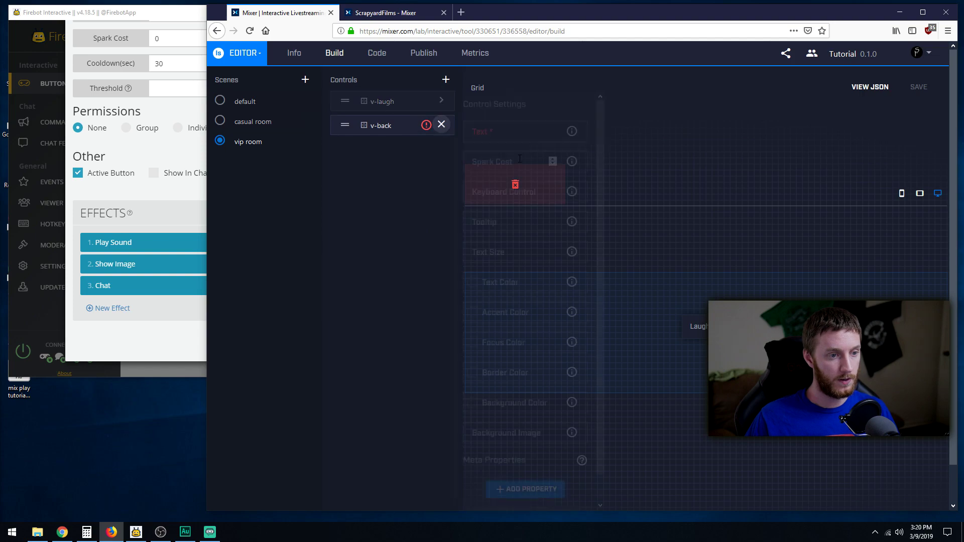
left_click(497, 137)
type("Go Back")
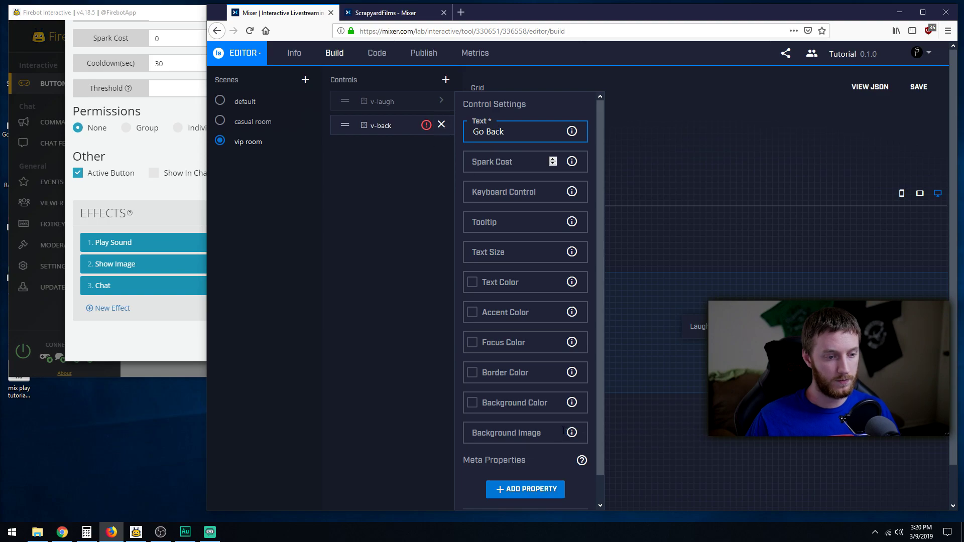
- Set the v-back button's border color to #ff0000 and place it above and to the left of the Laugh button on the grid
left_click(524, 372)
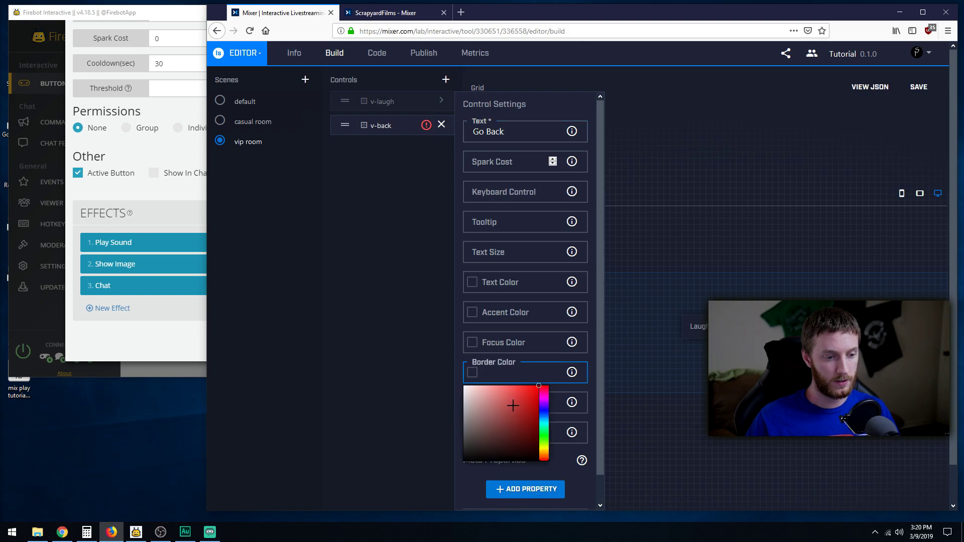
left_click_drag(510, 401, 542, 387)
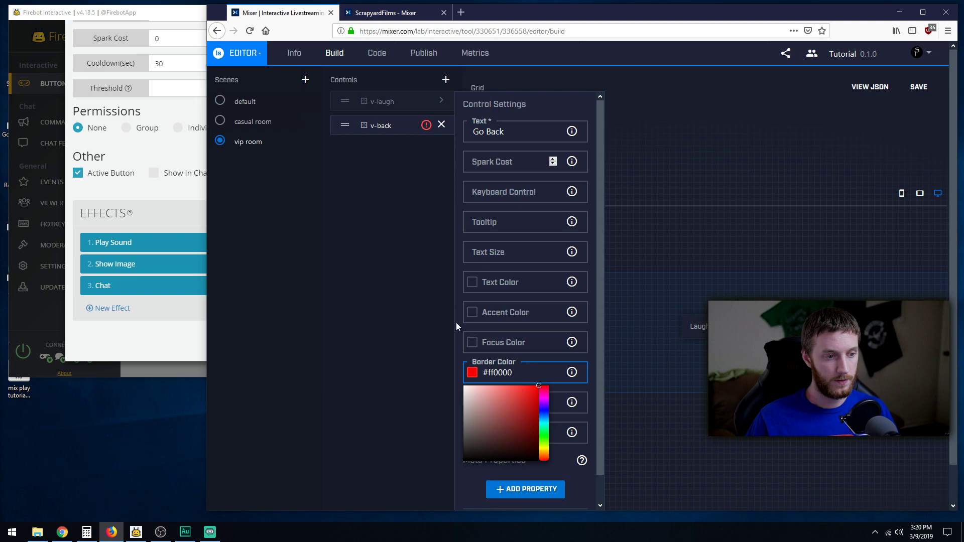
left_click(405, 168)
left_click(441, 125)
left_click_drag(356, 131, 489, 284)
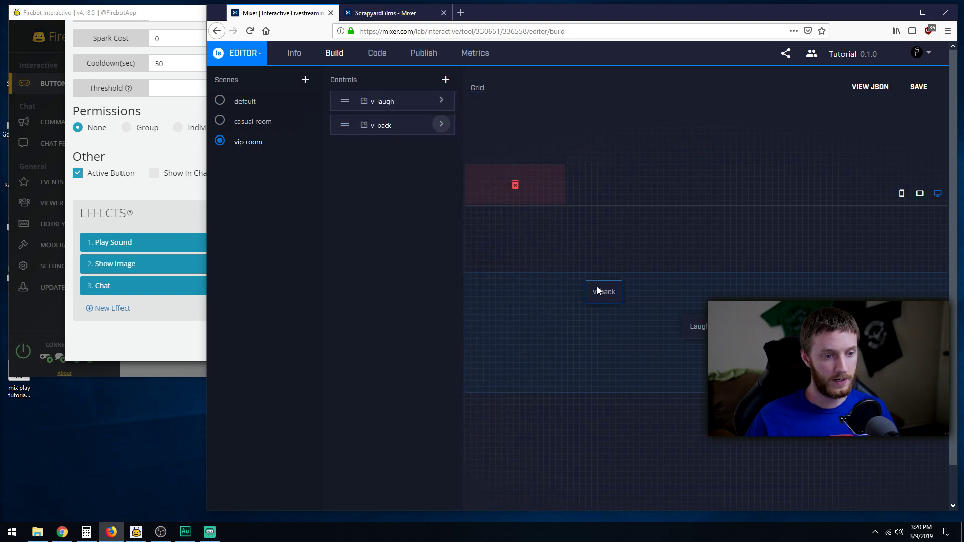
left_click_drag(597, 291, 601, 288)
- Add a button control named "c-Back" to the casual room scene and set its text to "Go Back"
left_click(221, 121)
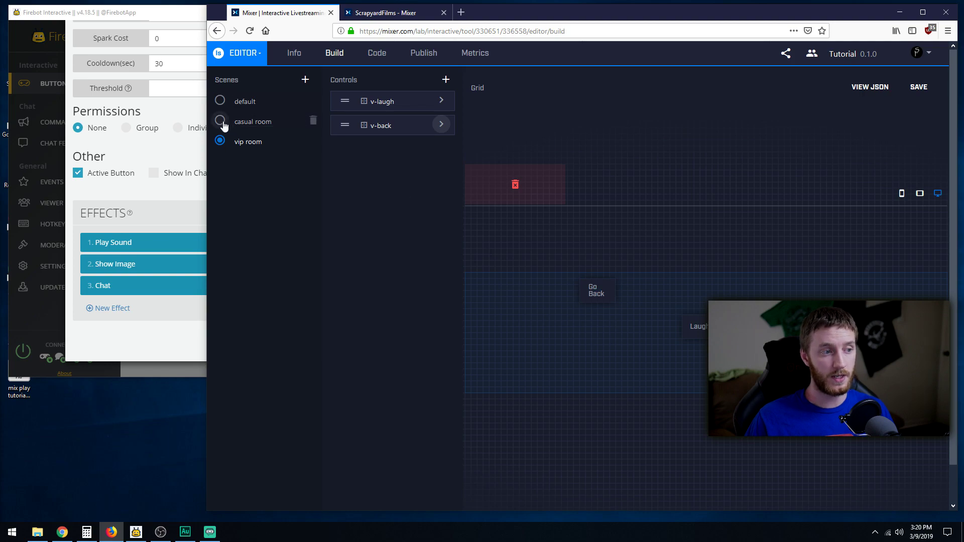
left_click(445, 80)
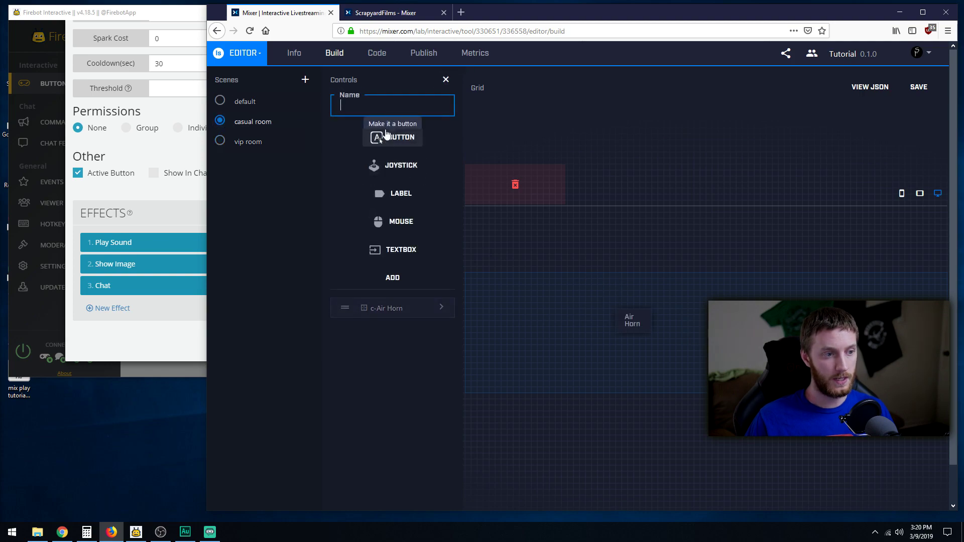
type("c-Back")
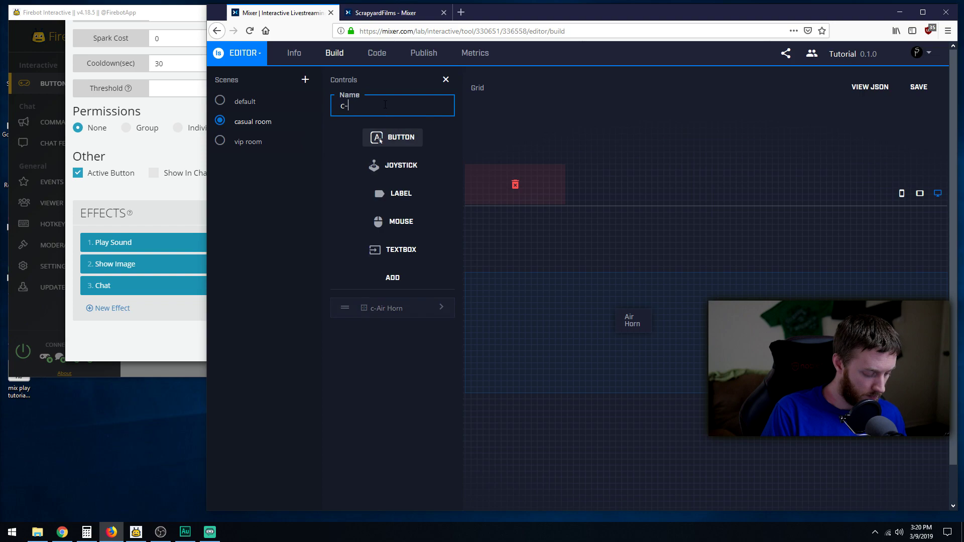
left_click(393, 277)
left_click(442, 125)
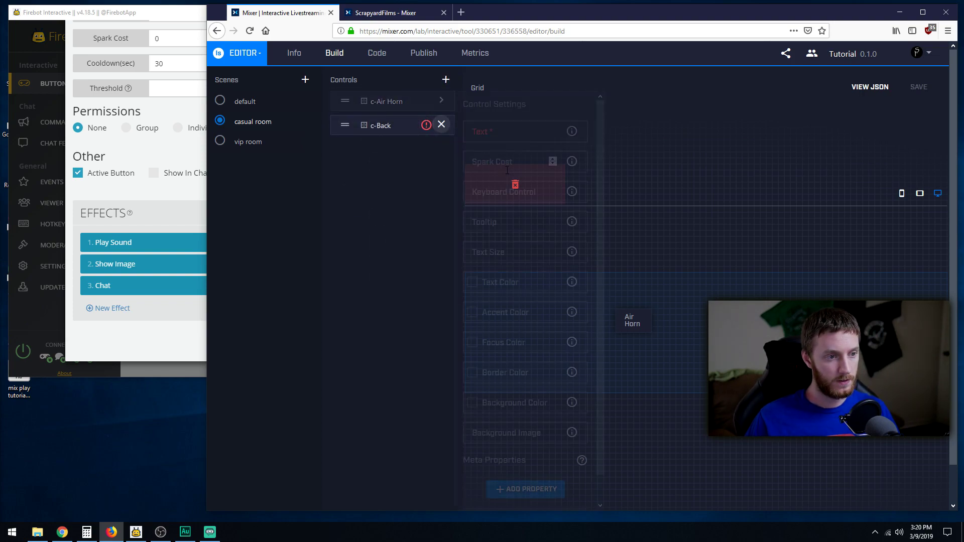
left_click(499, 131)
type("Go Back")
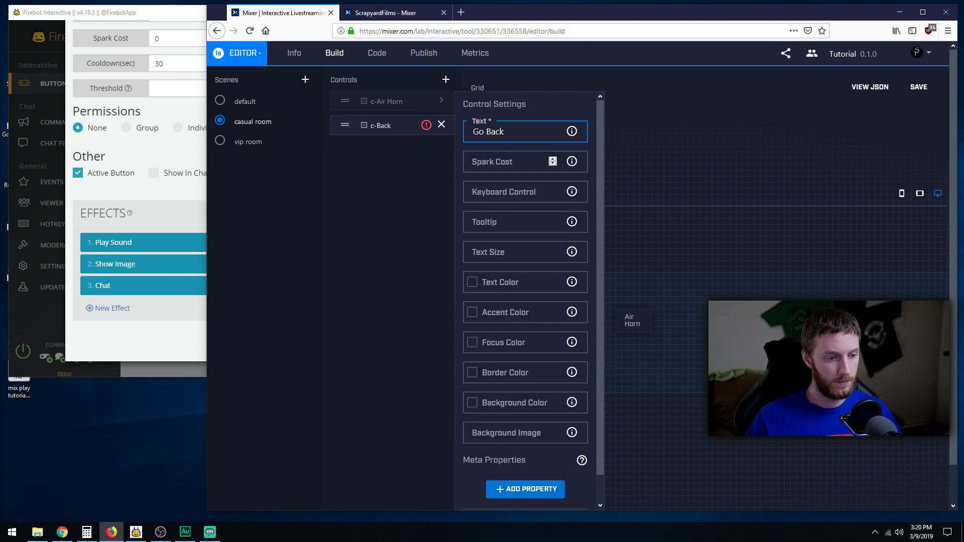
- Set the c-Back button's border color to #ff0000
left_click(481, 372)
left_click_drag(522, 397, 543, 383)
left_click(362, 204)
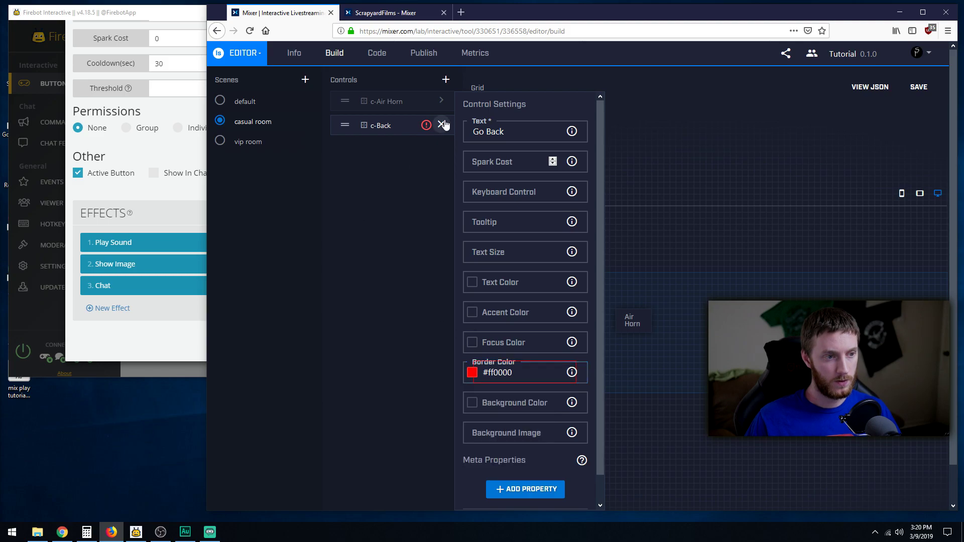
left_click(441, 124)
- Place the Go Back button near the upper edge of the grid's highlighted area and move Air Horn below and to its right
left_click_drag(345, 125, 653, 291)
left_click(633, 320)
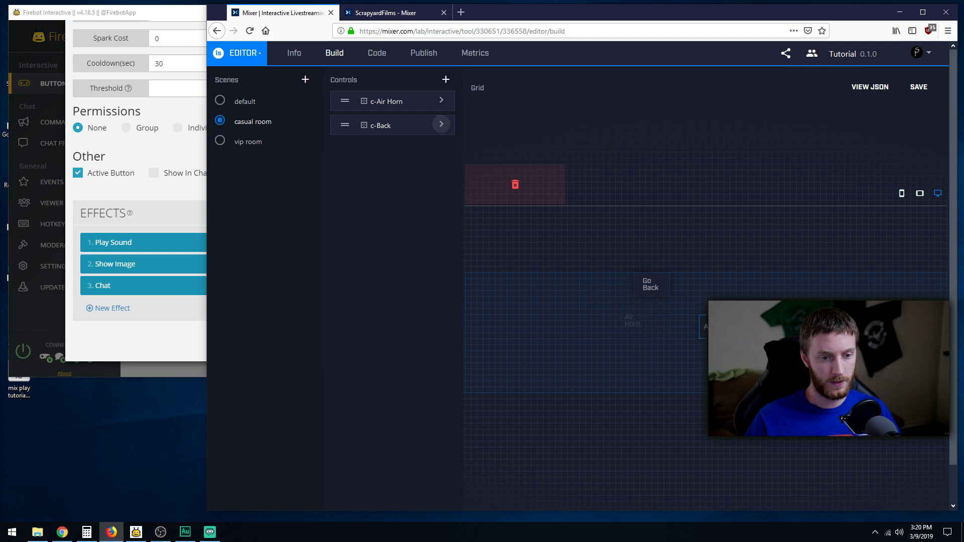
left_click_drag(713, 326, 639, 322)
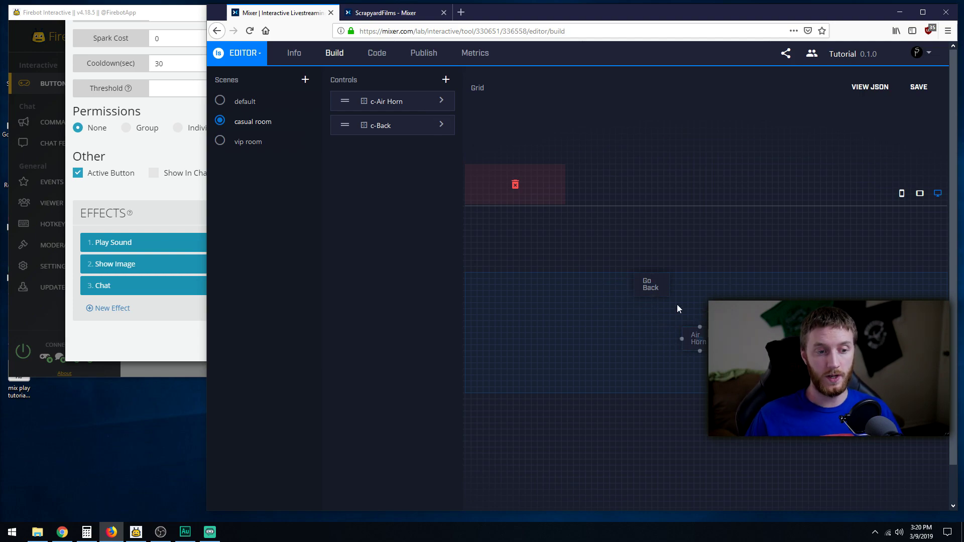
- Check the button layouts of the default and casual room scenes, and save the interactive version
left_click(220, 101)
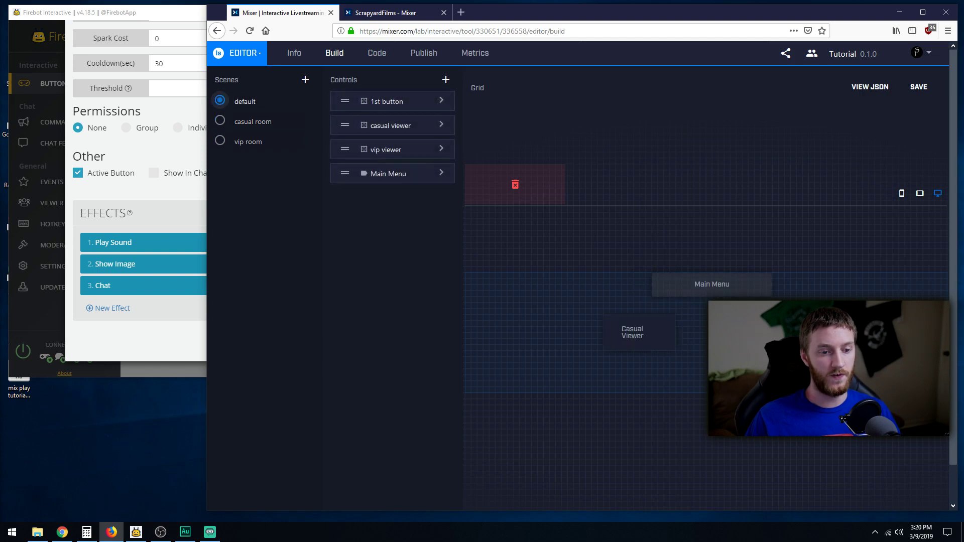
left_click(635, 330)
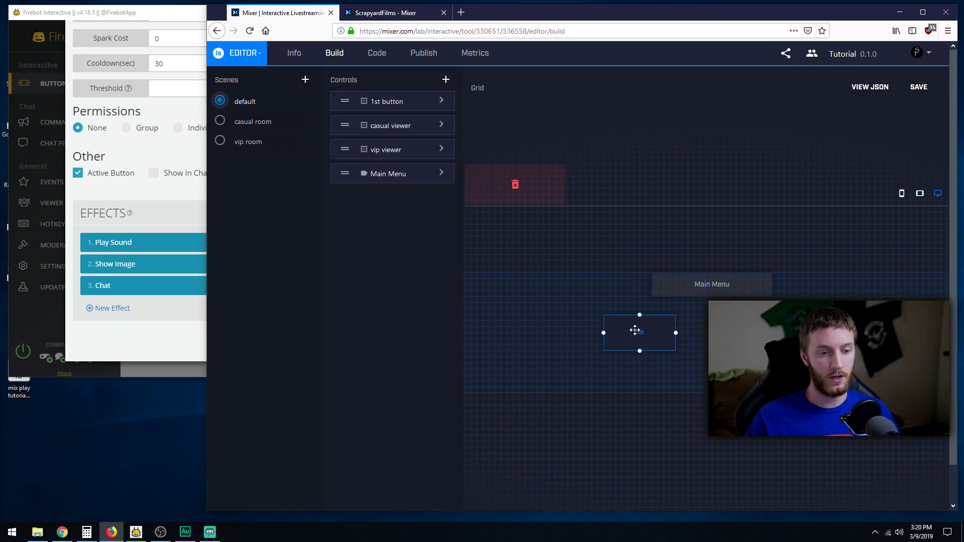
left_click(249, 122)
left_click(687, 331)
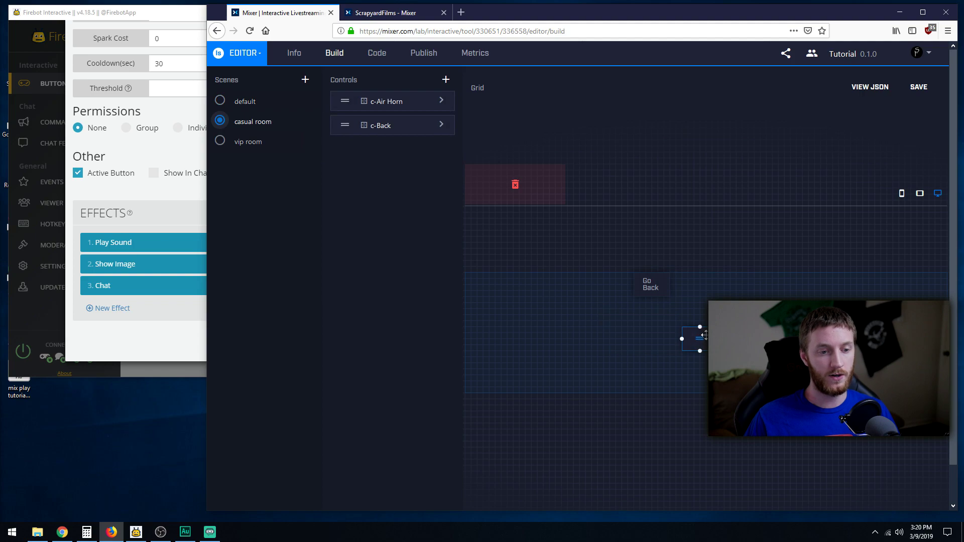
left_click(651, 284)
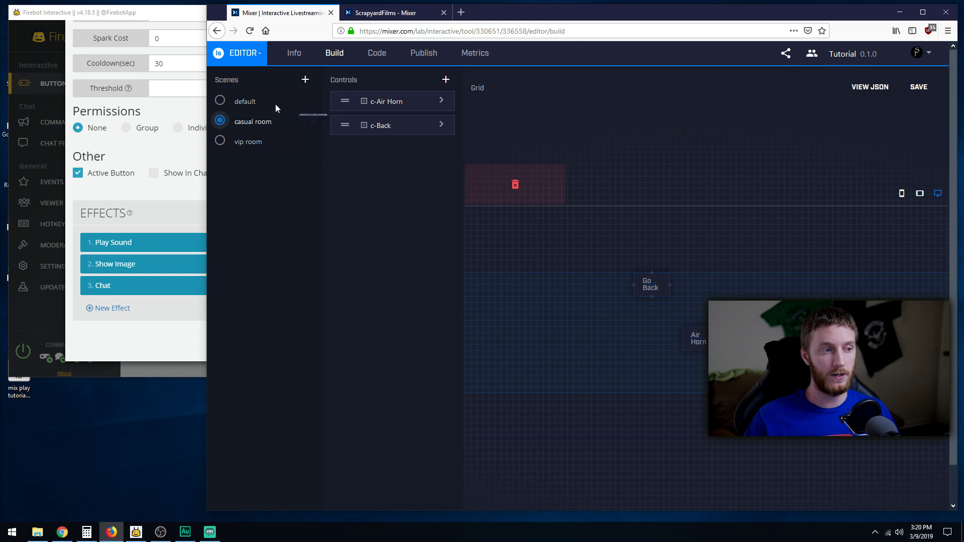
left_click(220, 100)
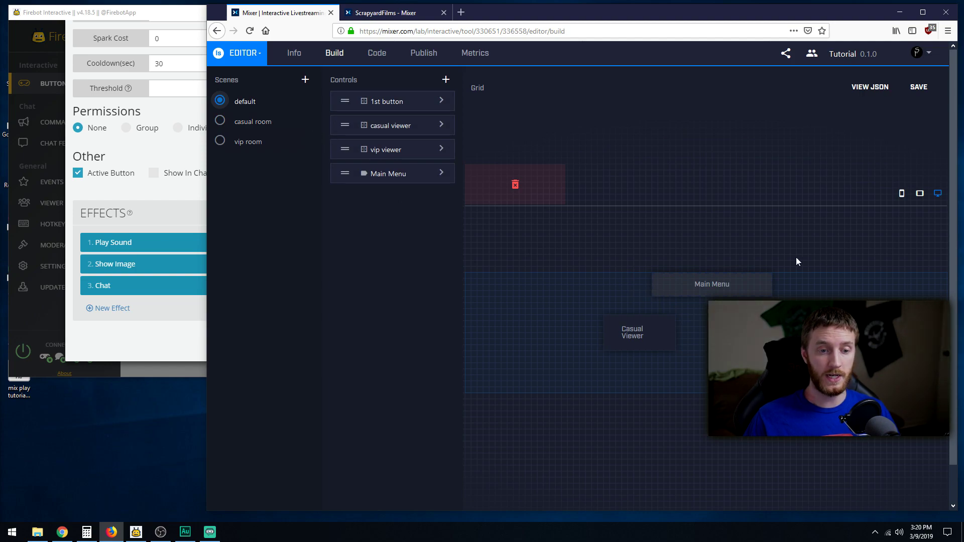
left_click(920, 88)
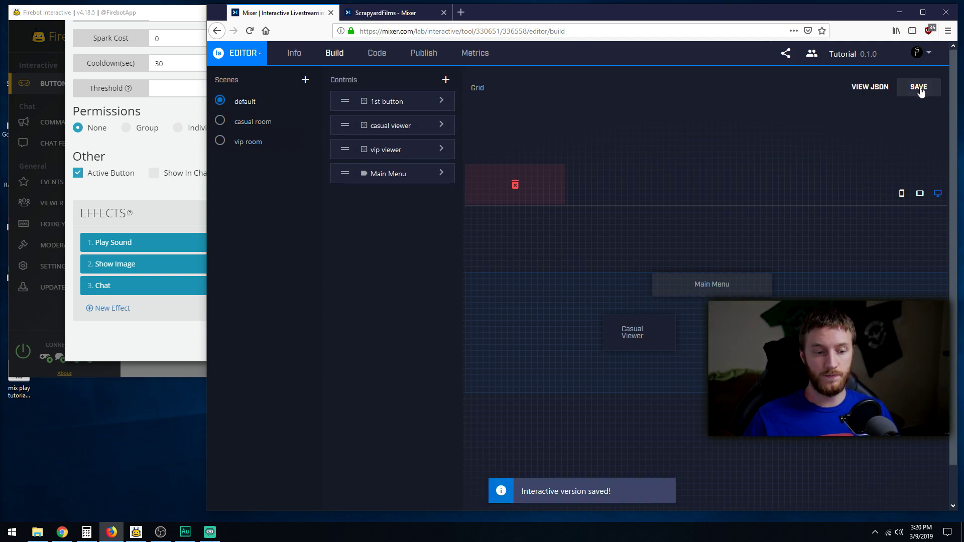
- Switch to Firebot, leave the open button's settings and resync the Tutorial board
left_click(162, 22)
left_click(327, 345)
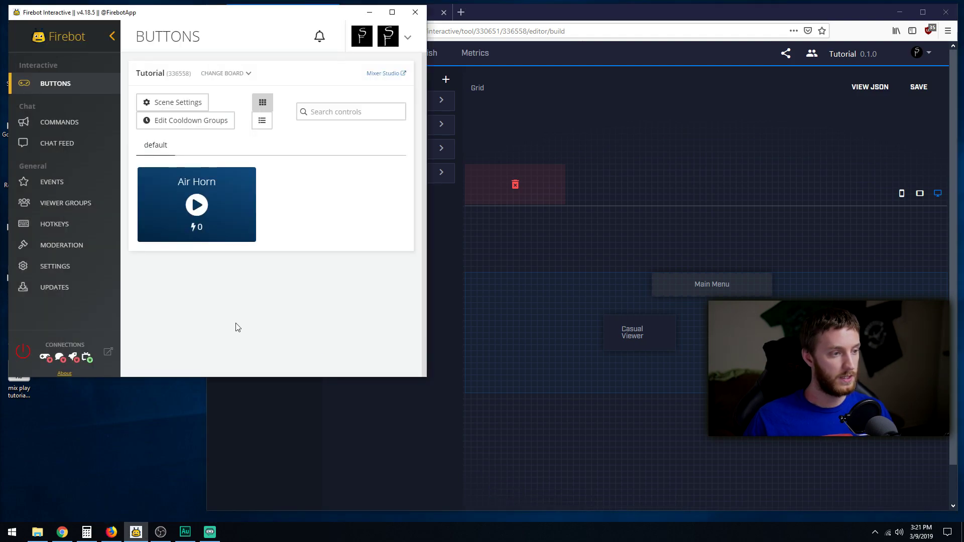
left_click(250, 75)
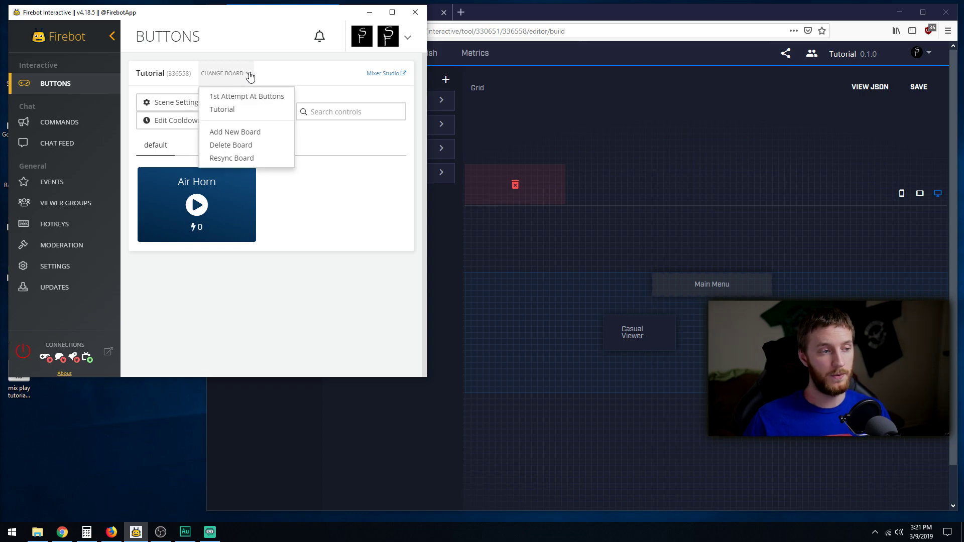
left_click(230, 159)
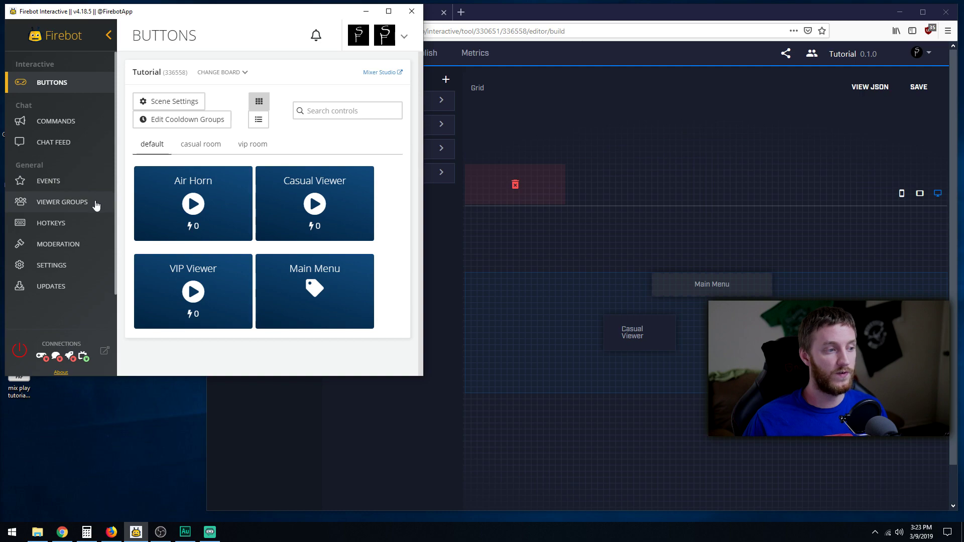
- Open the viewer groups and examine the form for adding a new group without saving one
left_click(81, 206)
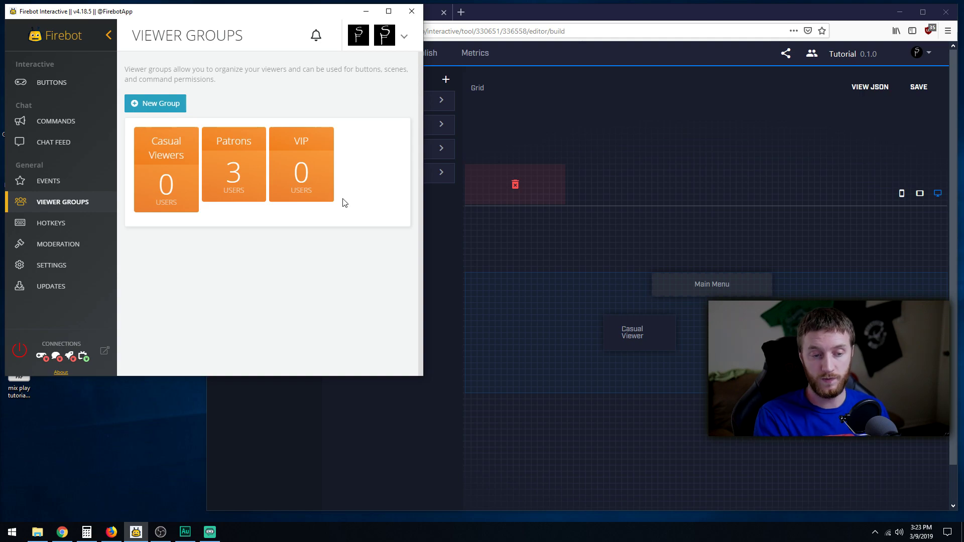
left_click(157, 104)
left_click(143, 78)
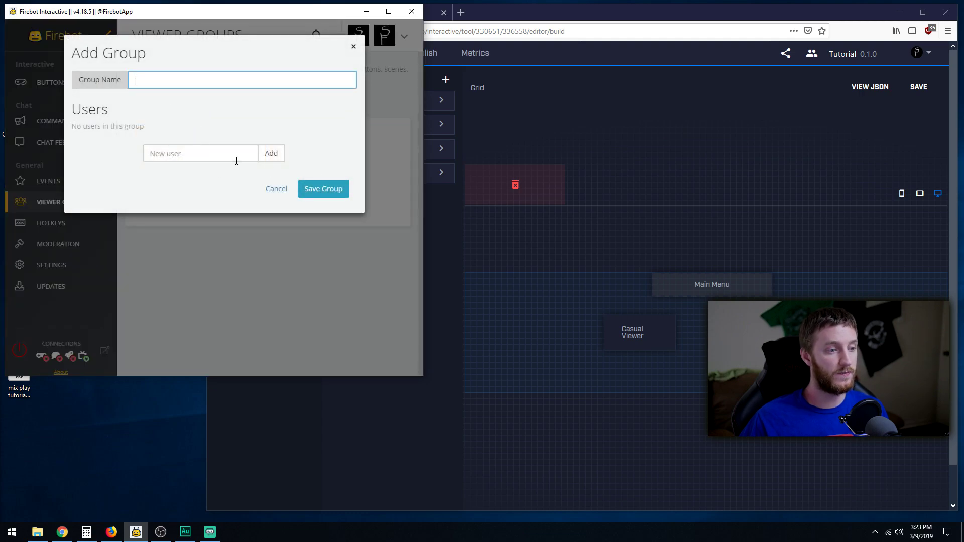
left_click(276, 189)
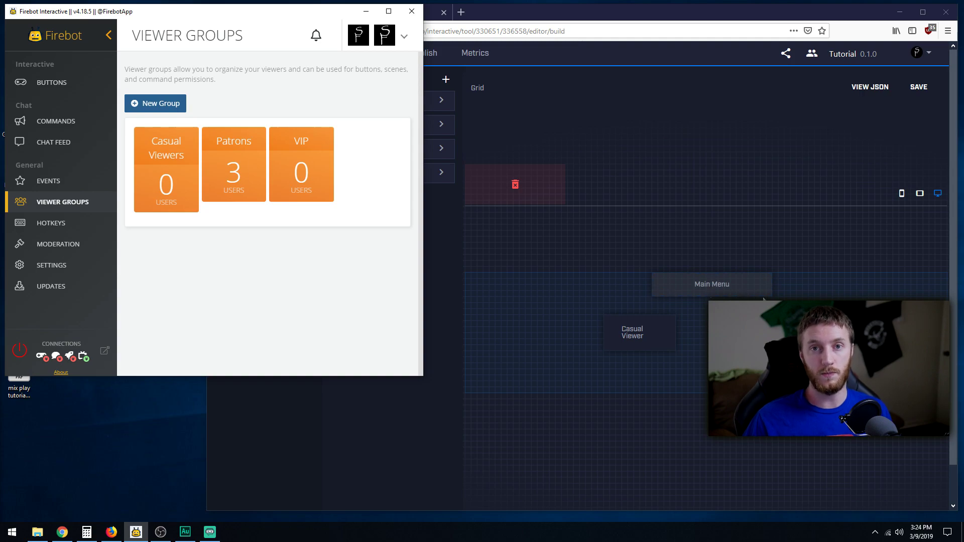
left_click(631, 277)
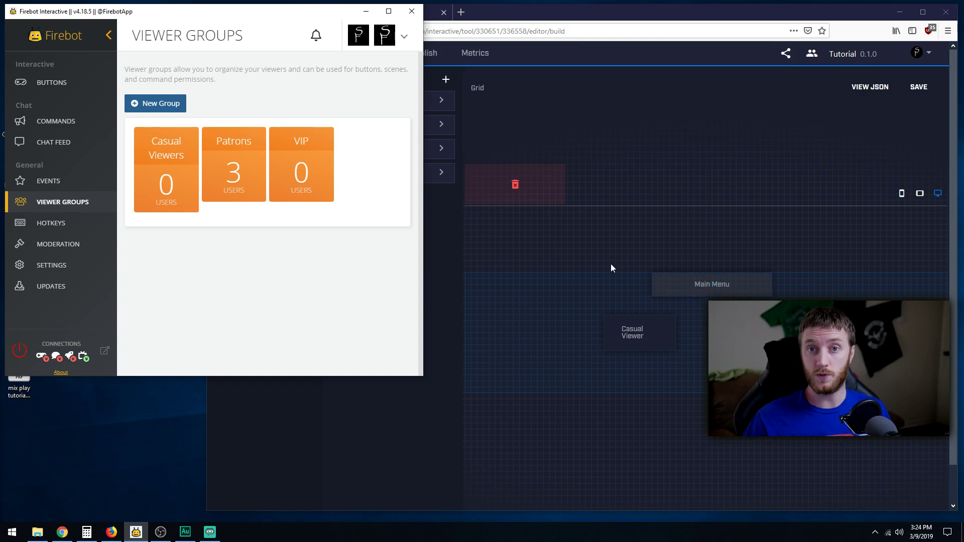
left_click(172, 106)
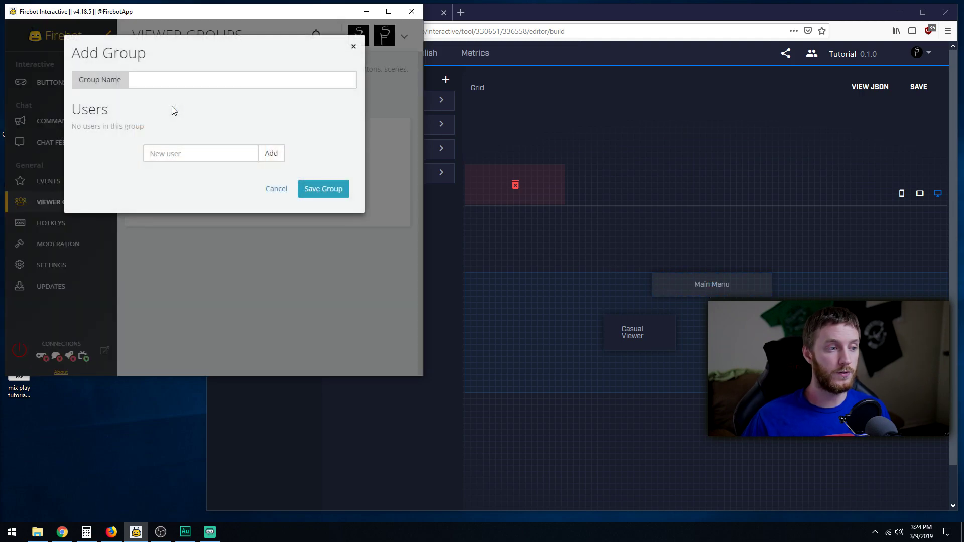
left_click(162, 82)
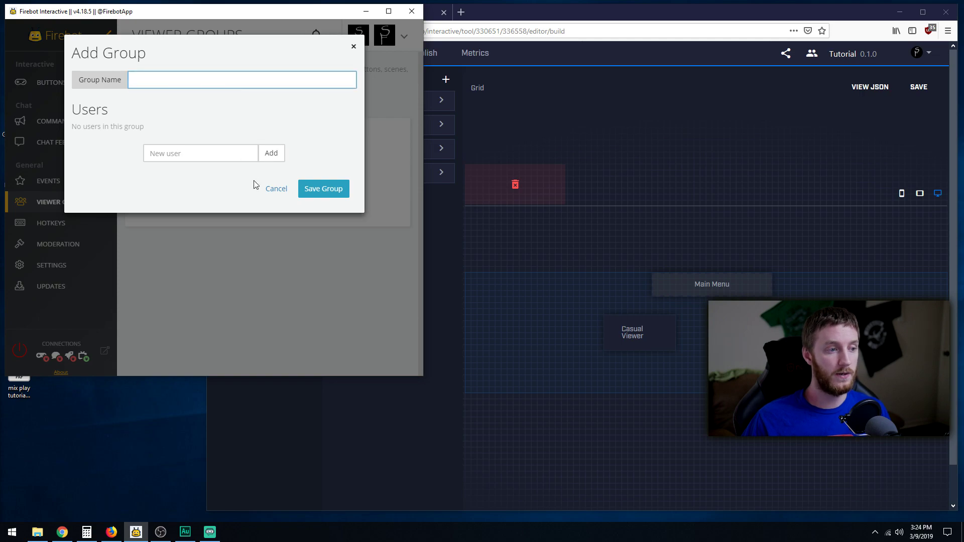
left_click(275, 189)
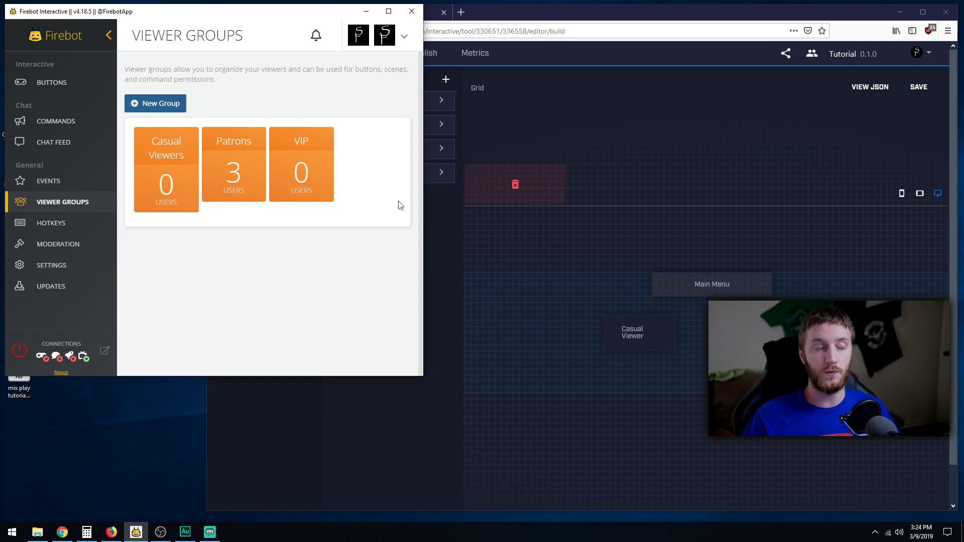
- Remove the last listed user from the Patrons viewer group and save the group
left_click(257, 136)
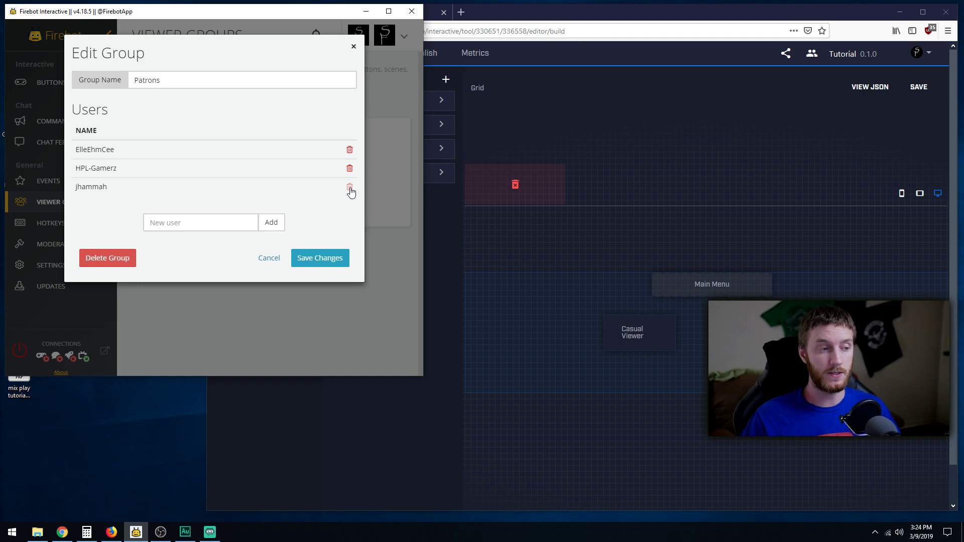
left_click(349, 188)
left_click(335, 241)
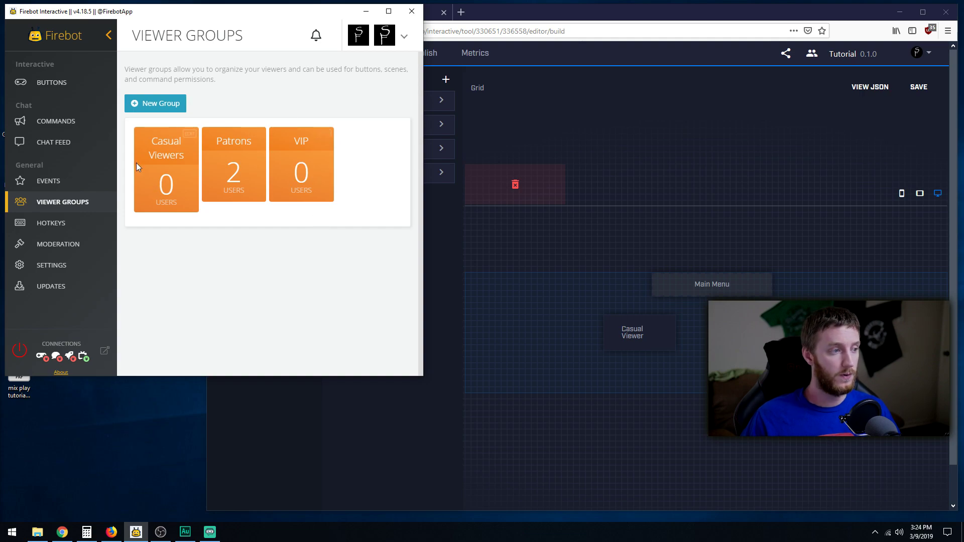
- In the Tutorial board's scene settings, assign Patrons and Subscribers to the default scene as their initial scene and save
left_click(54, 88)
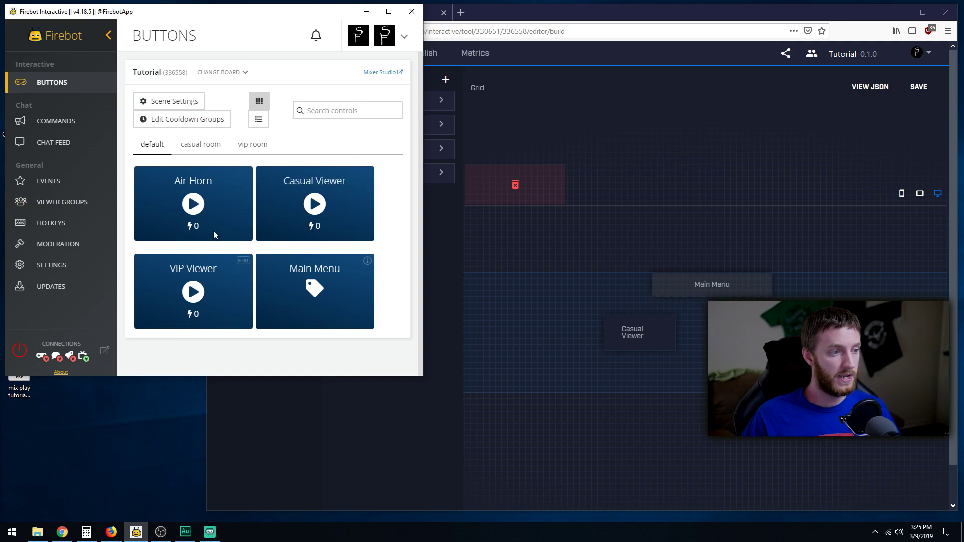
left_click(182, 100)
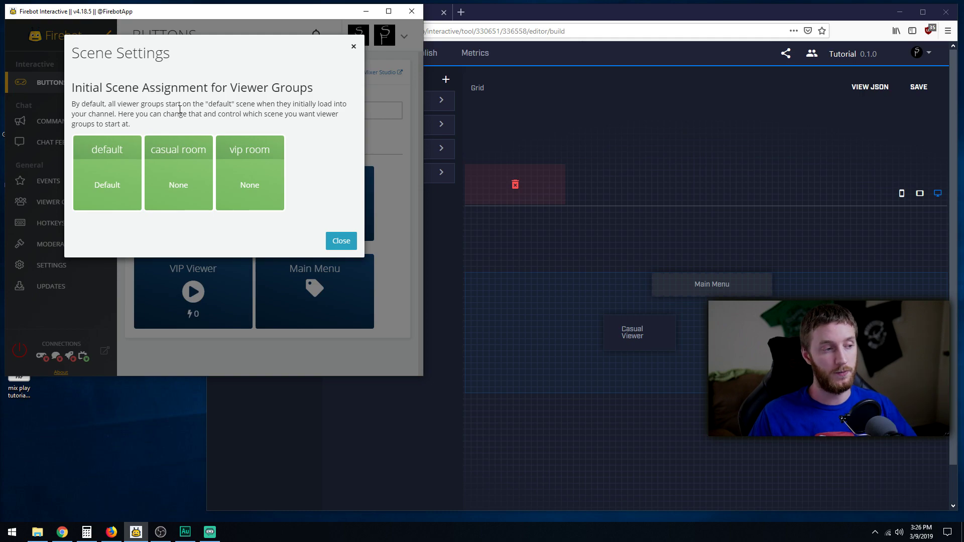
left_click(133, 144)
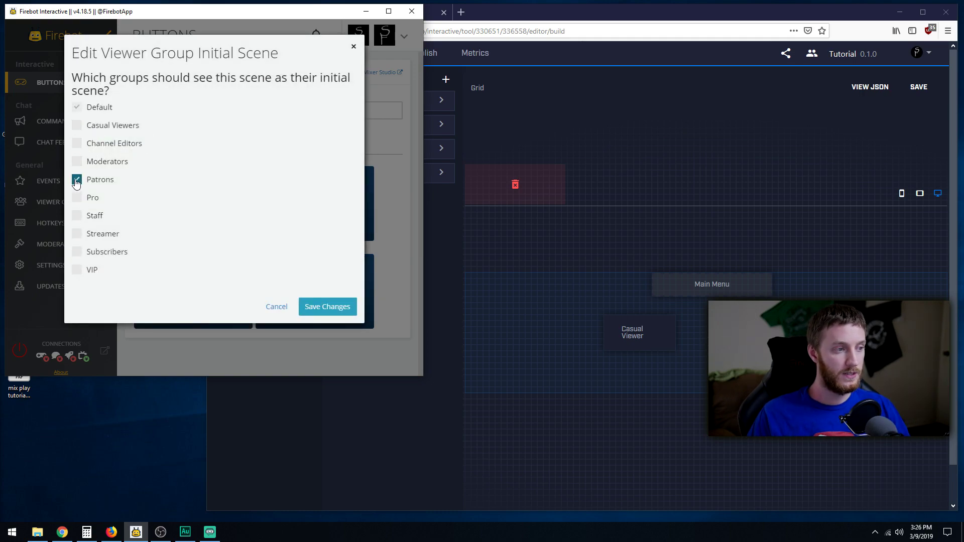
left_click(77, 253)
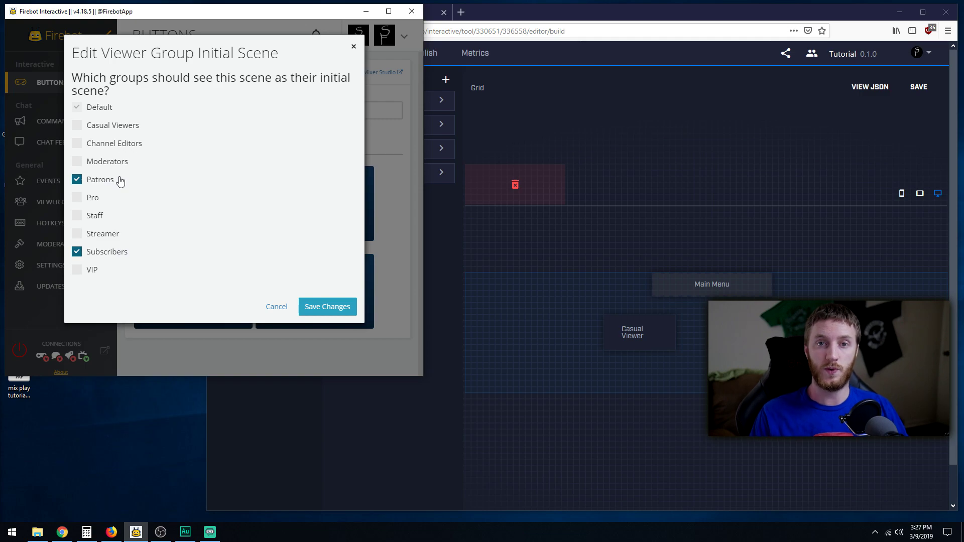
left_click(327, 306)
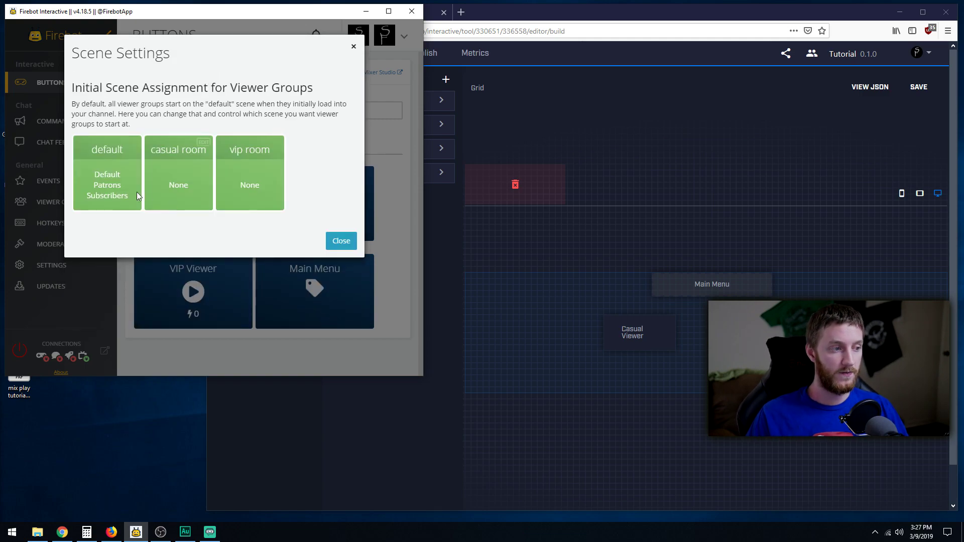